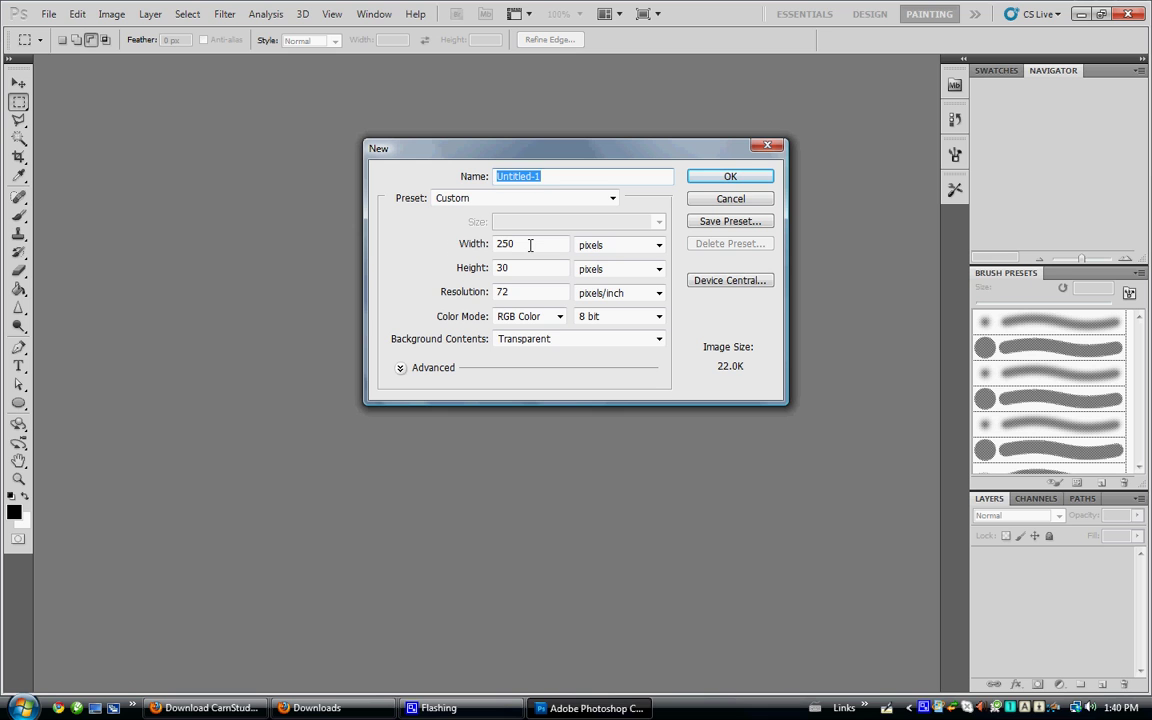
# Step: Create a new 1000 × 1000 pixel document at 72 pixels/inch in 8 bit RGB Color with transparent background contents
pyautogui.click(530, 245)
pyautogui.write('1000')
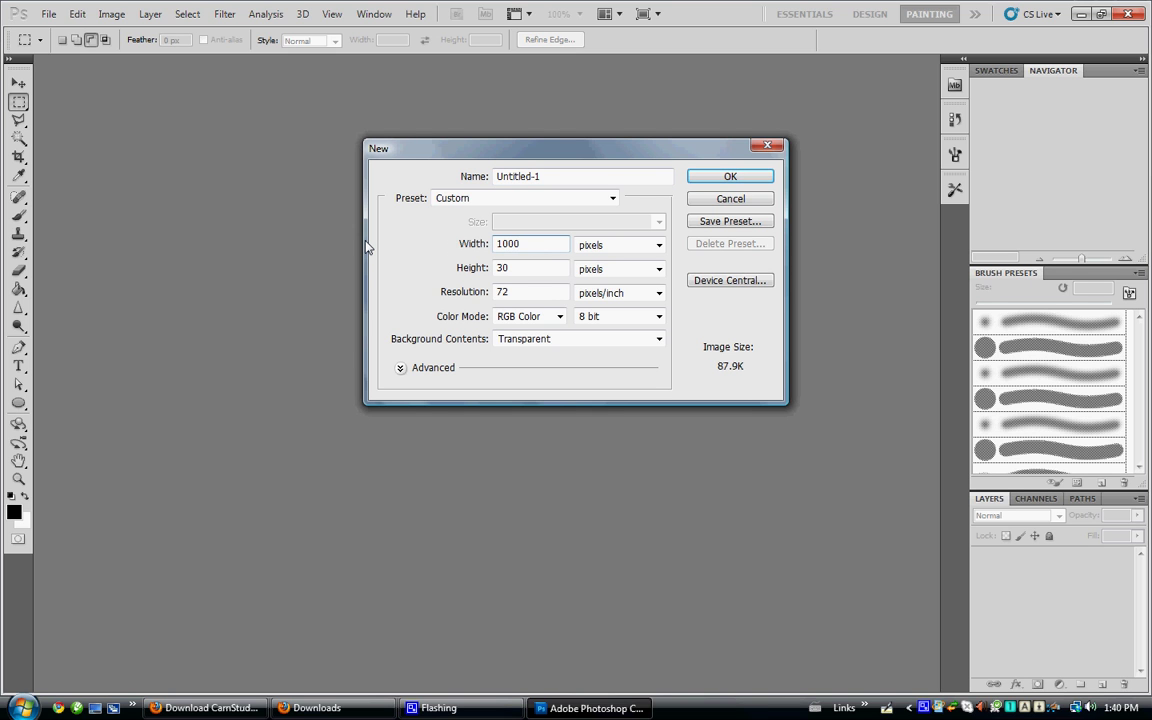
pyautogui.press('Tab')
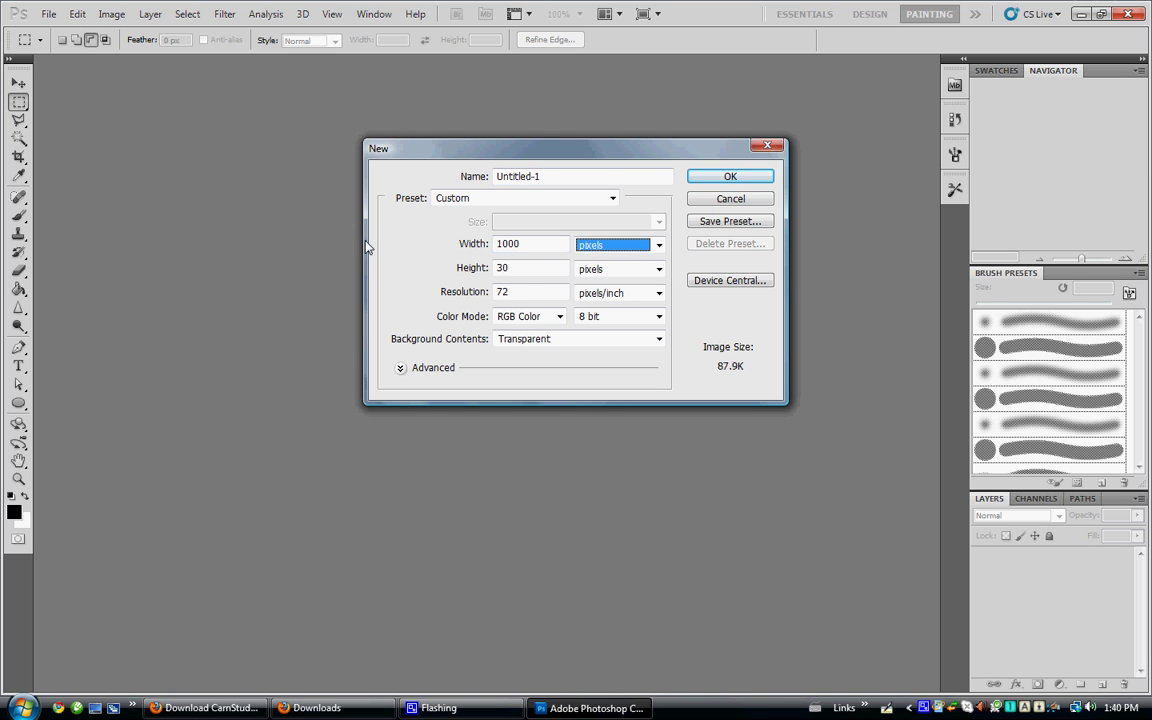
pyautogui.press('Tab')
pyautogui.write('1000')
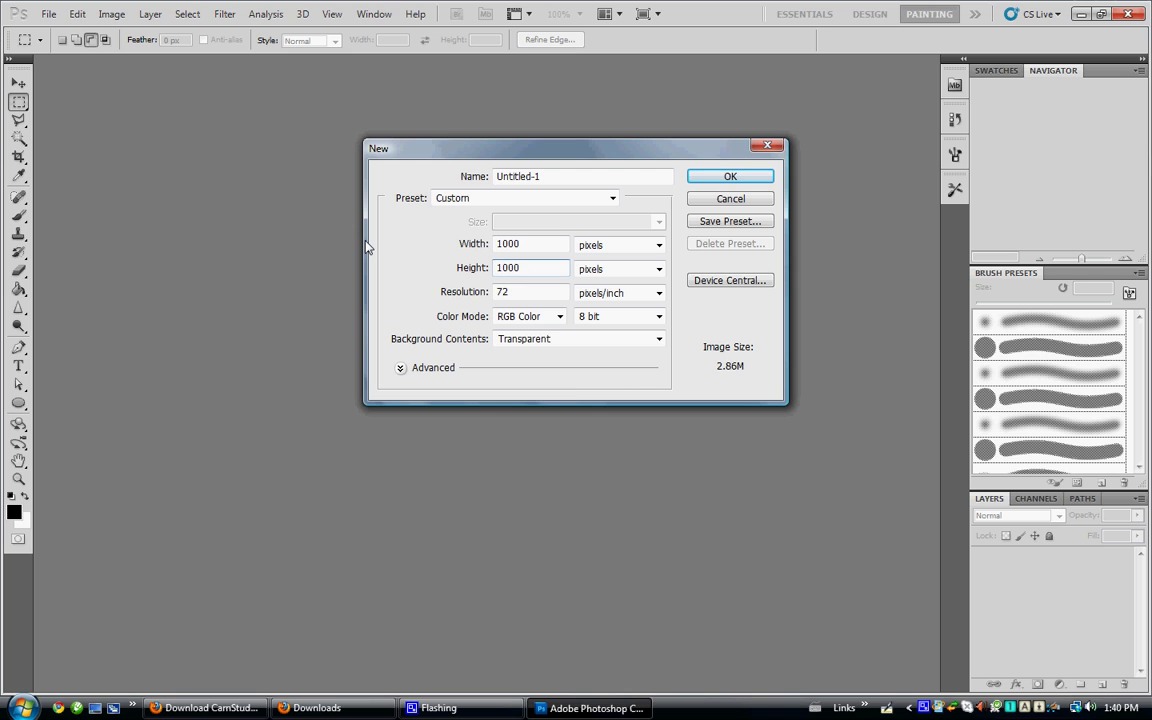
pyautogui.click(530, 293)
pyautogui.click(659, 317)
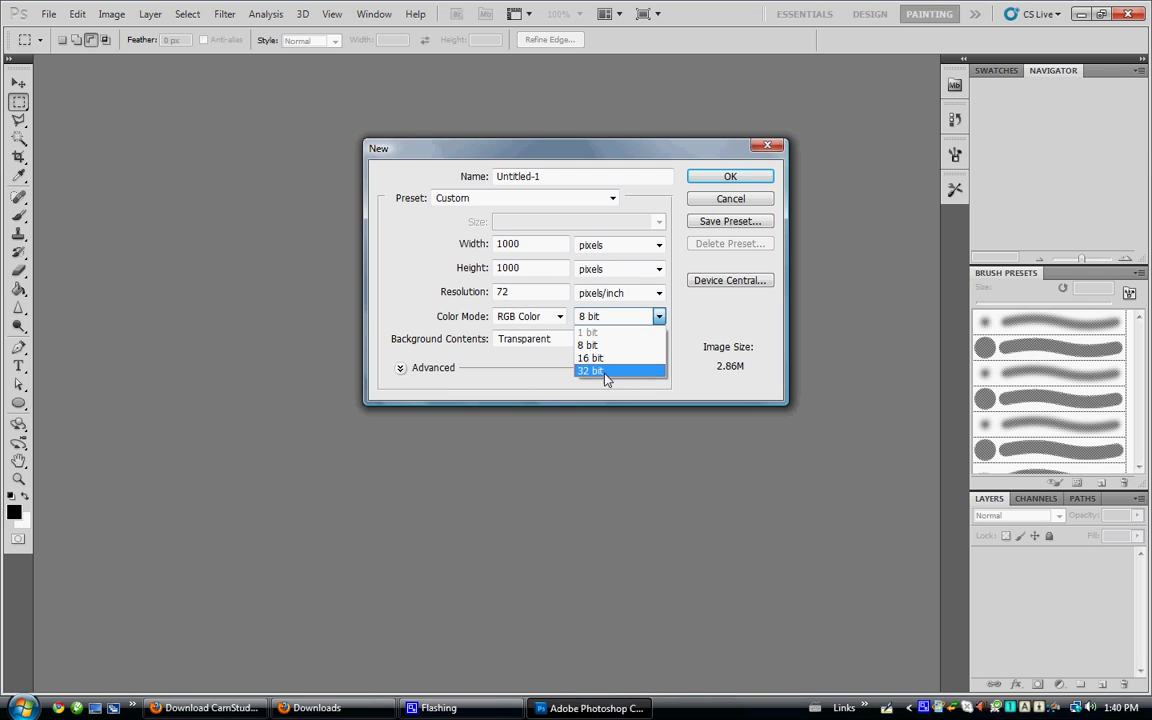
pyautogui.click(592, 345)
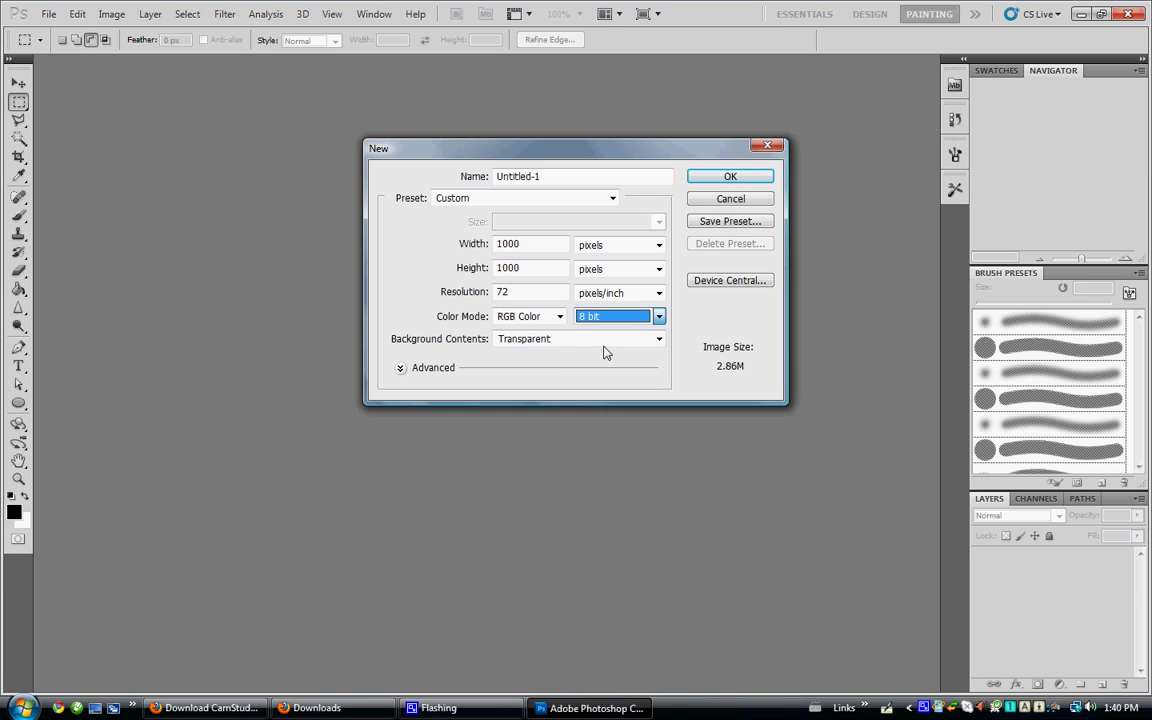
pyautogui.click(573, 349)
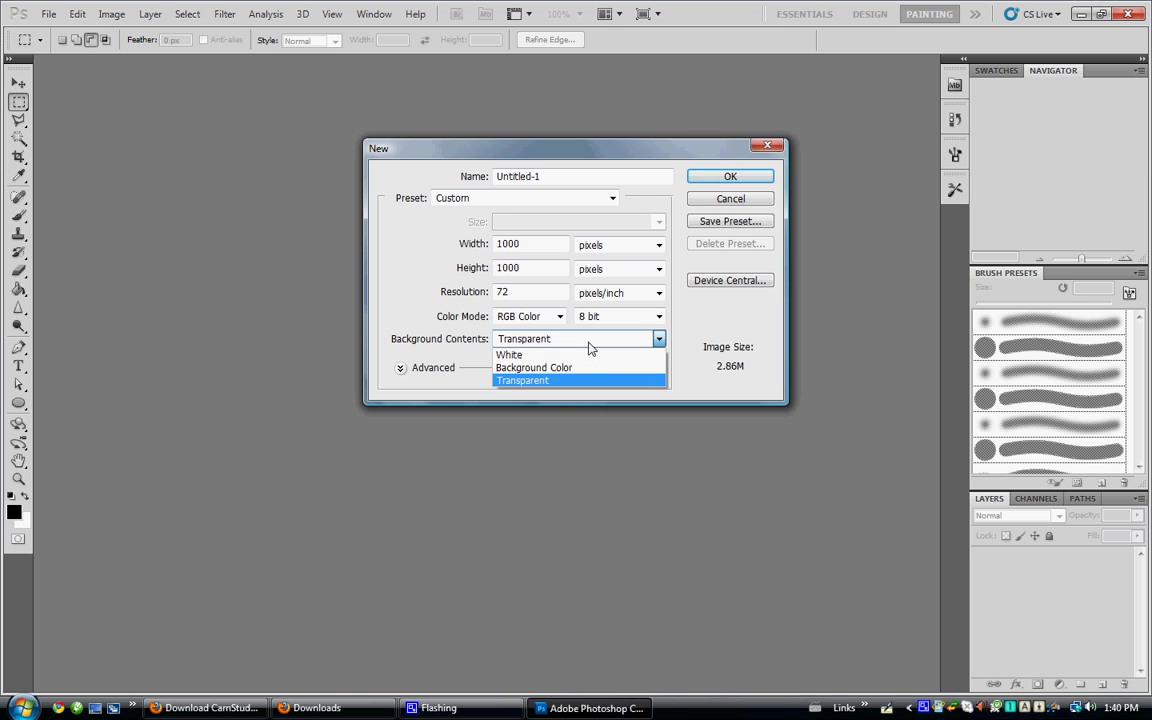
pyautogui.click(589, 343)
pyautogui.click(714, 178)
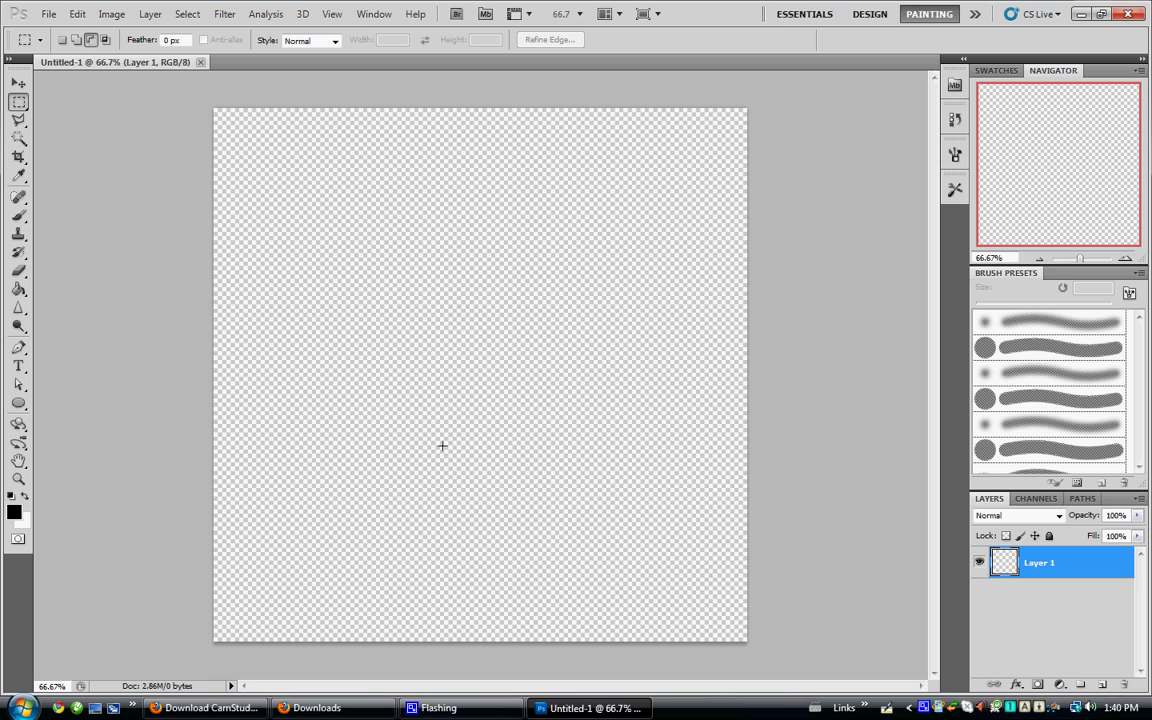
# Step: Fill the empty layer with black using the Paint Bucket, keeping #000000 as the foreground color
pyautogui.click(13, 514)
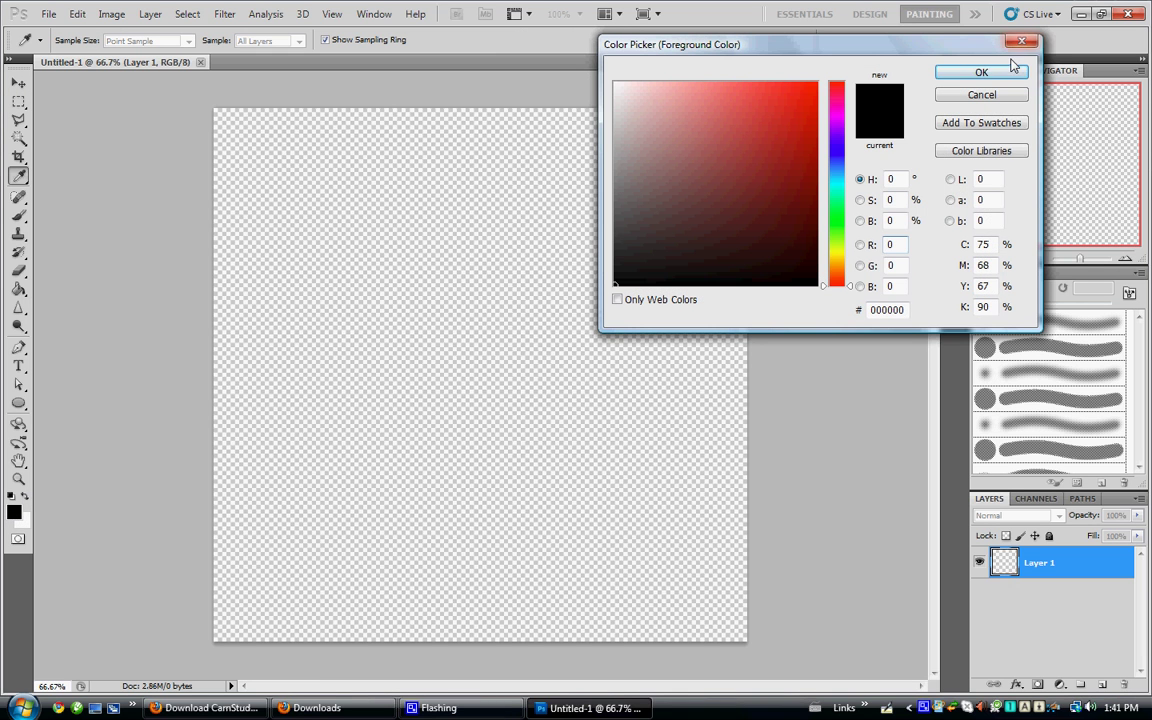
pyautogui.click(960, 73)
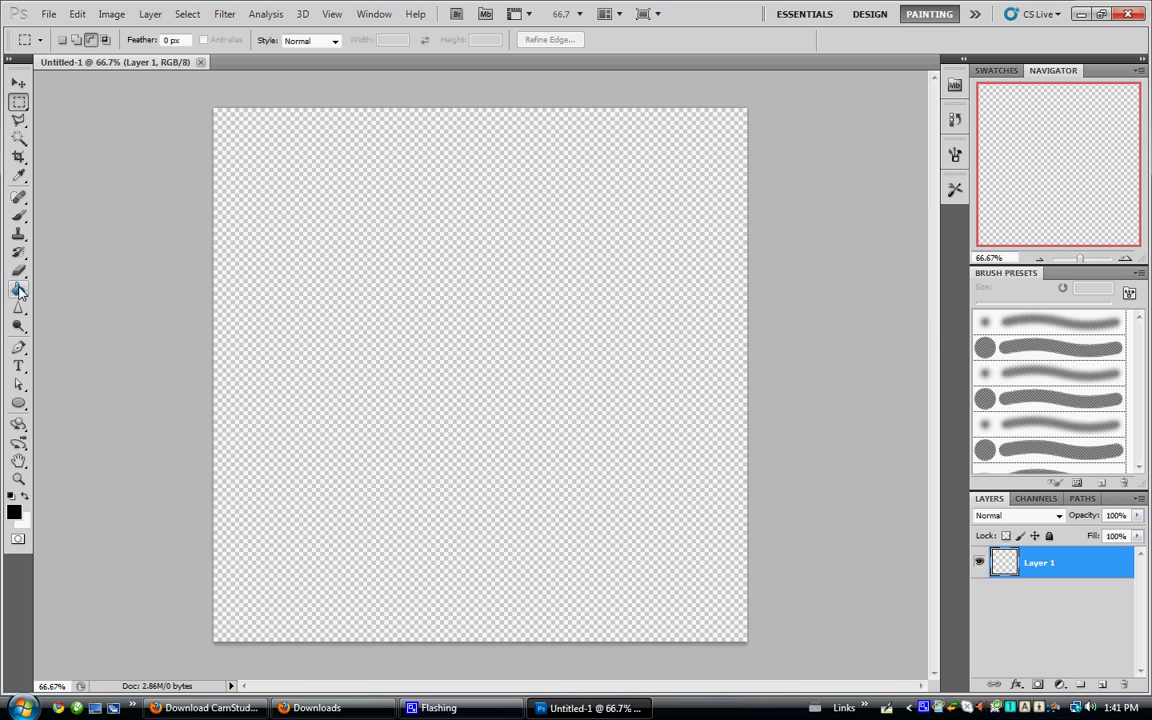
pyautogui.click(19, 290)
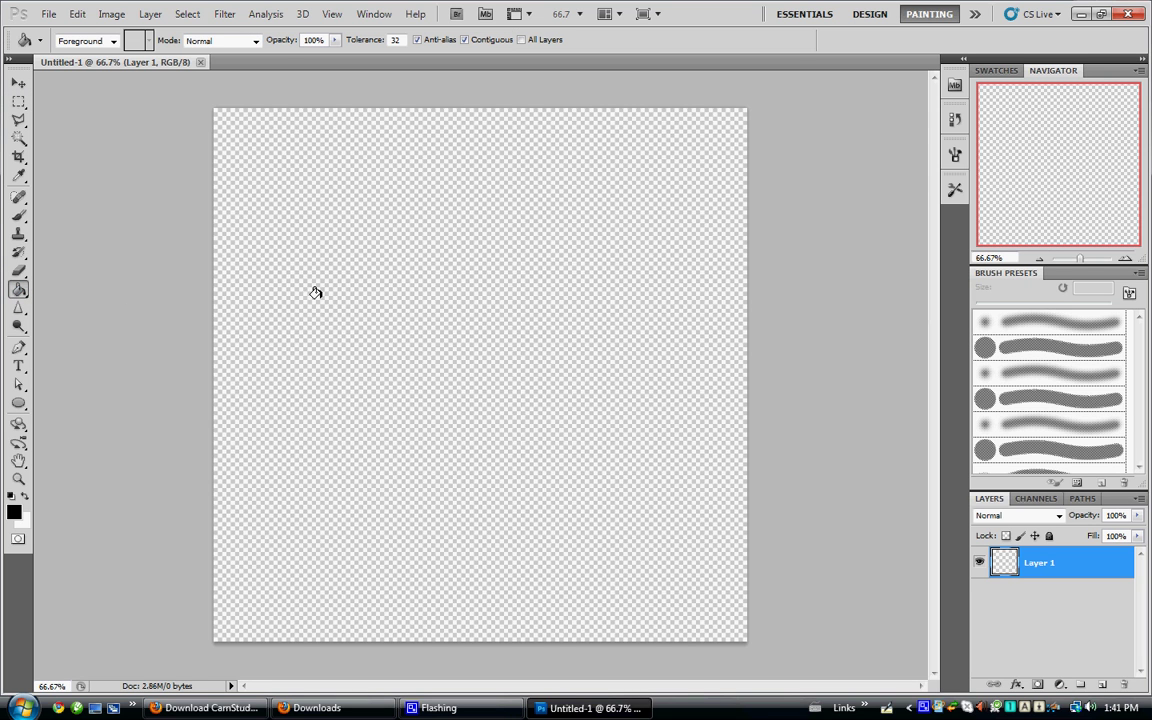
pyautogui.click(309, 291)
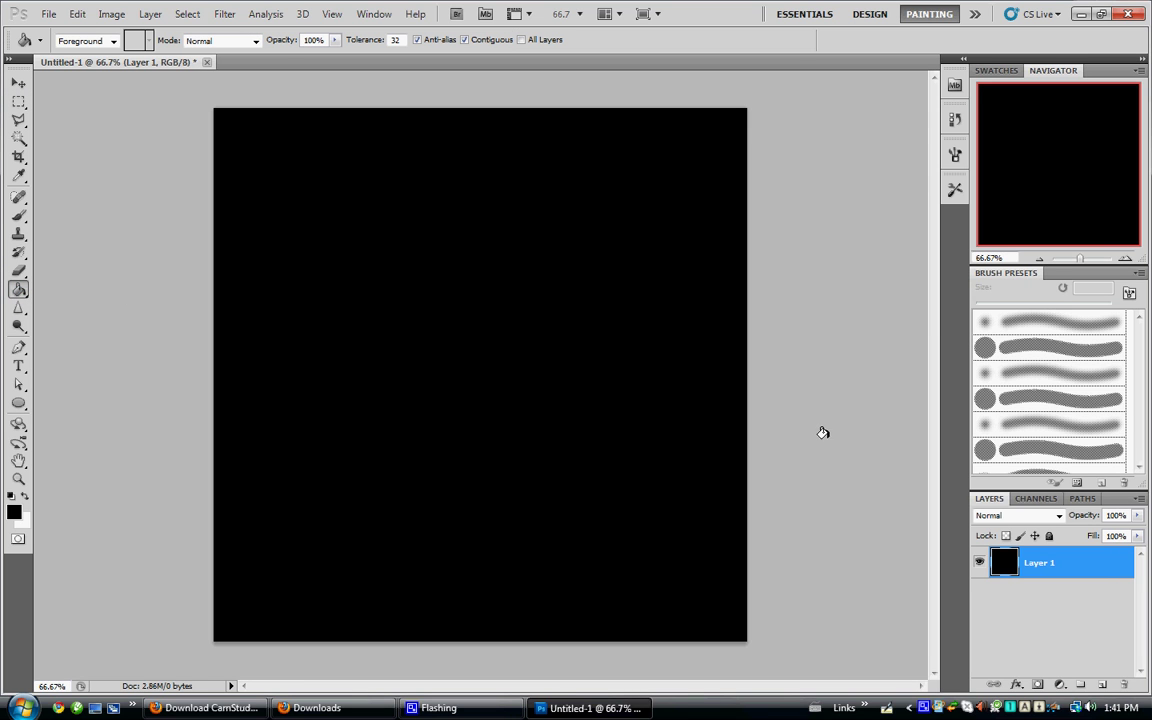
pyautogui.click(18, 82)
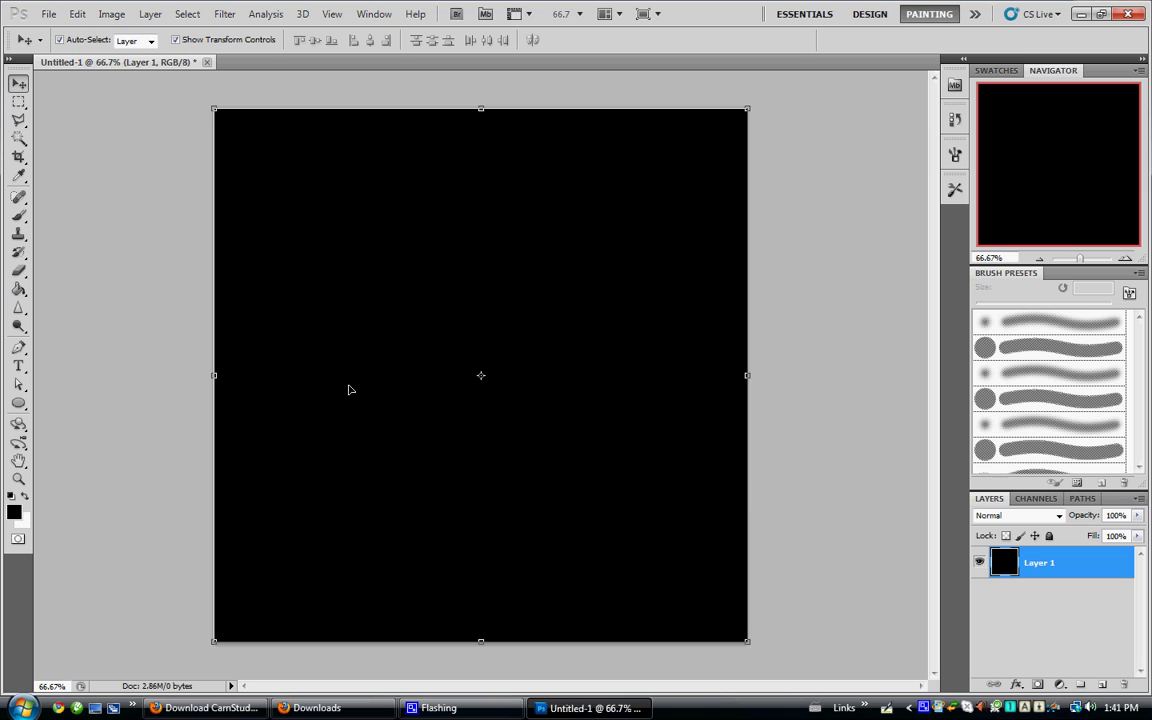
# Step: Draw a closed four-point path with the Pen tool, shaped like an upward-pointing chevron across most of the canvas
pyautogui.click(15, 351)
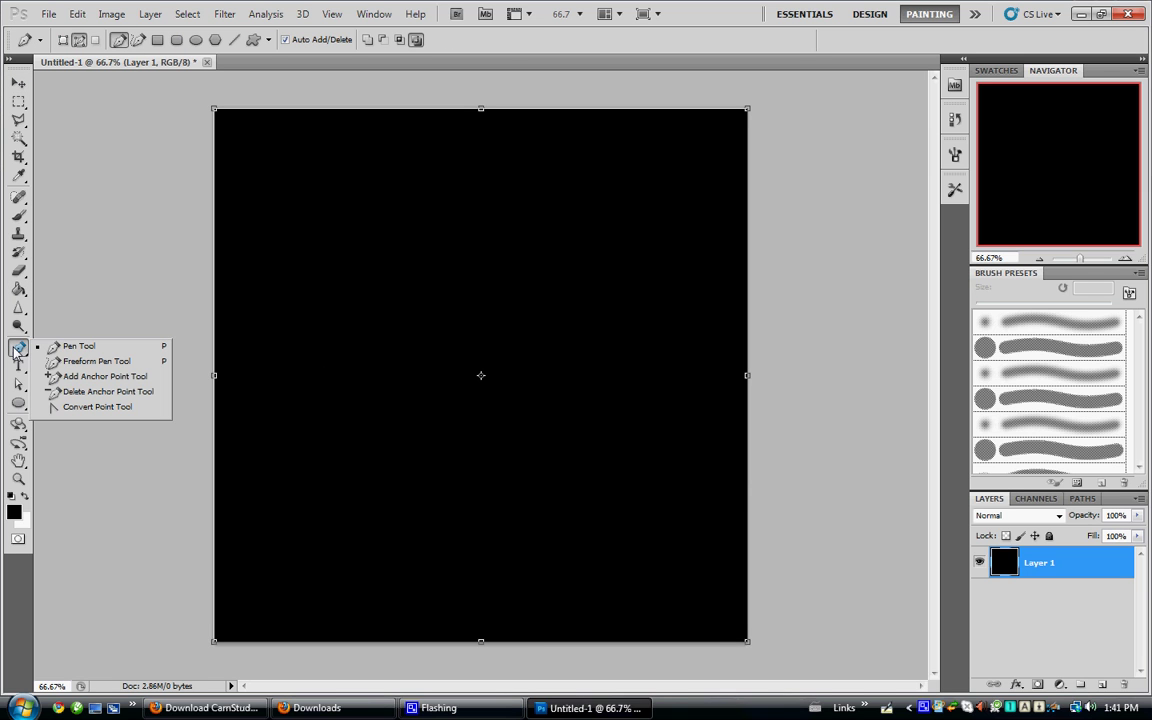
pyautogui.click(70, 348)
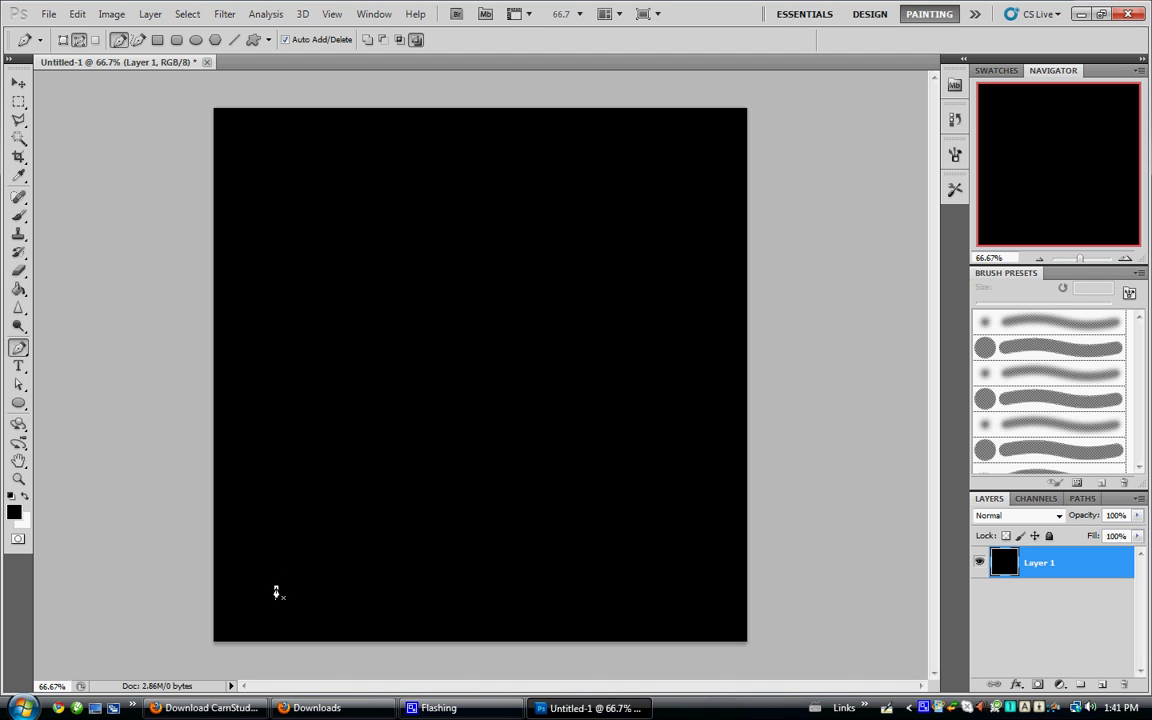
pyautogui.click(475, 158)
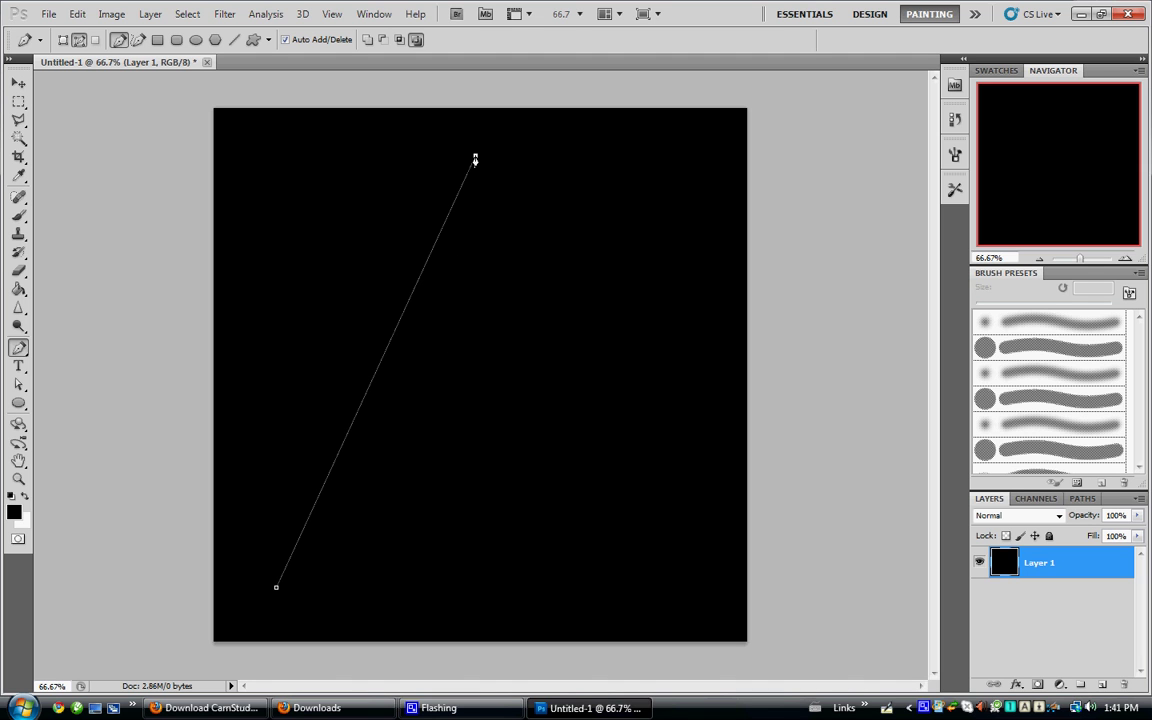
pyautogui.click(628, 599)
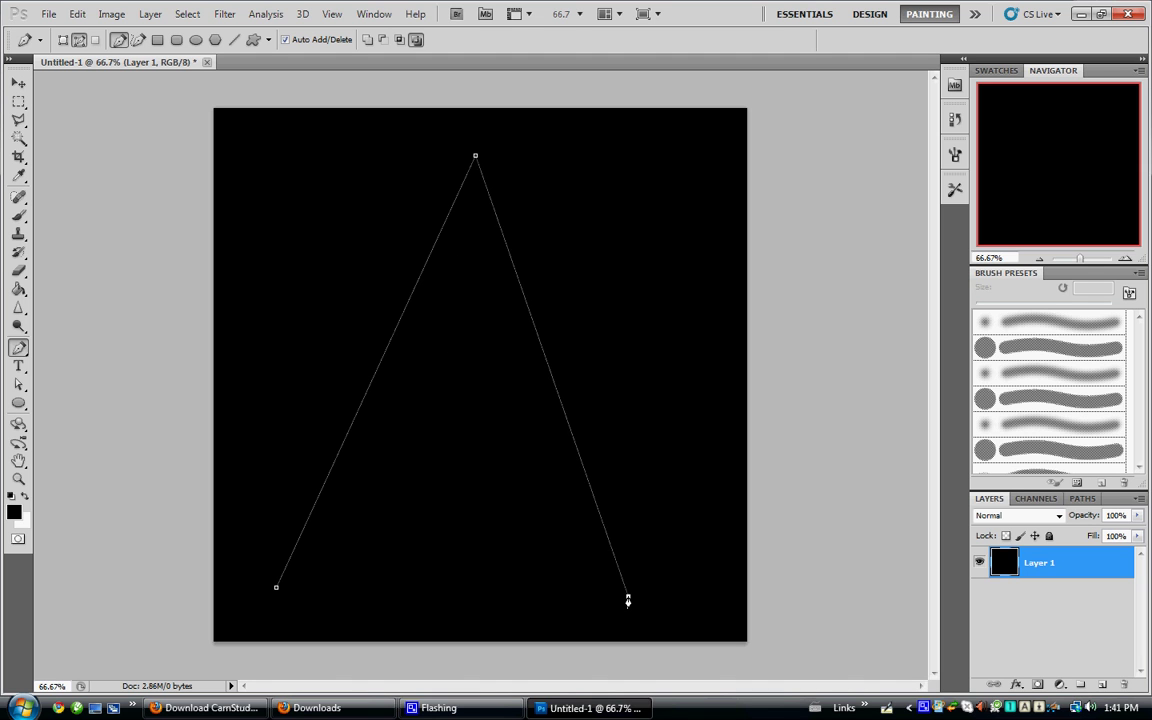
pyautogui.click(471, 299)
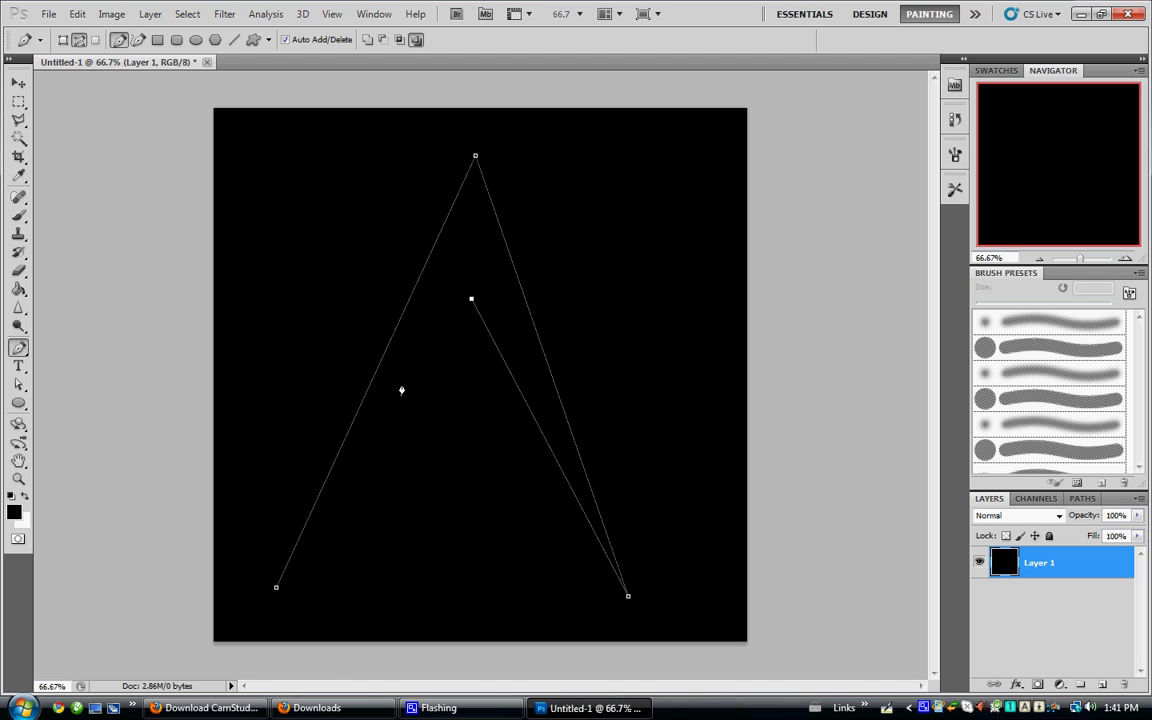
pyautogui.click(277, 589)
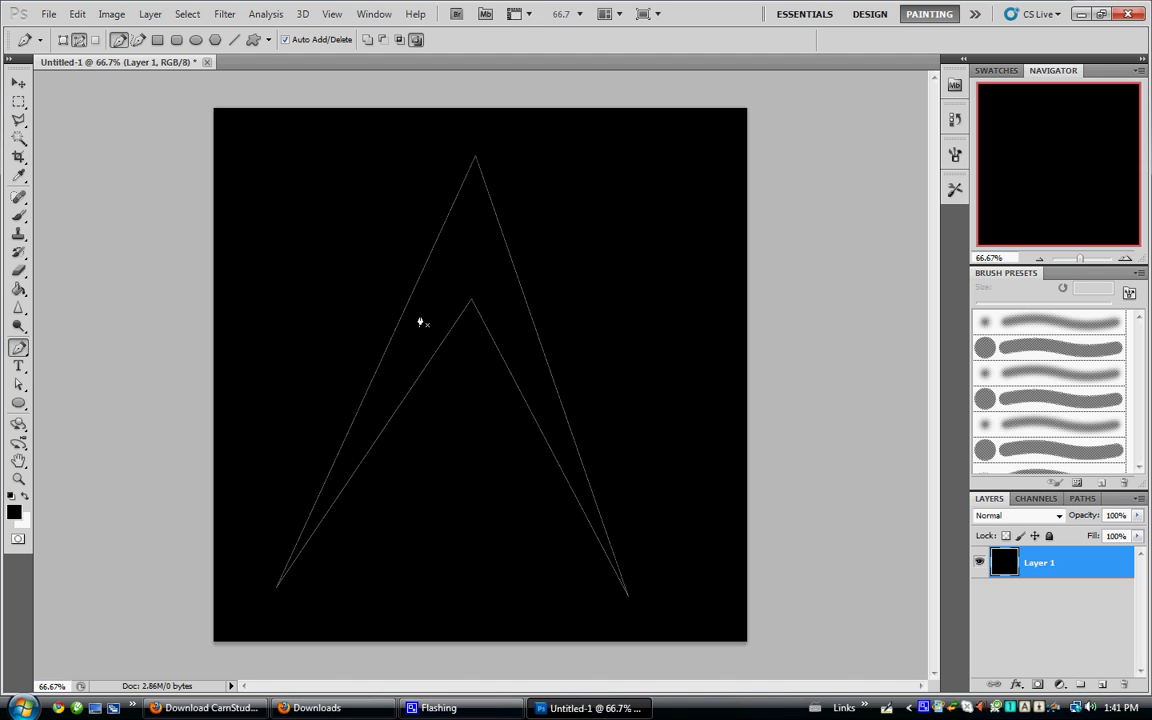
# Step: Reshape the chevron path with the Direct Selection tool, raising both apex points, aligning them vertically and spreading the two feet slightly
pyautogui.click(17, 388)
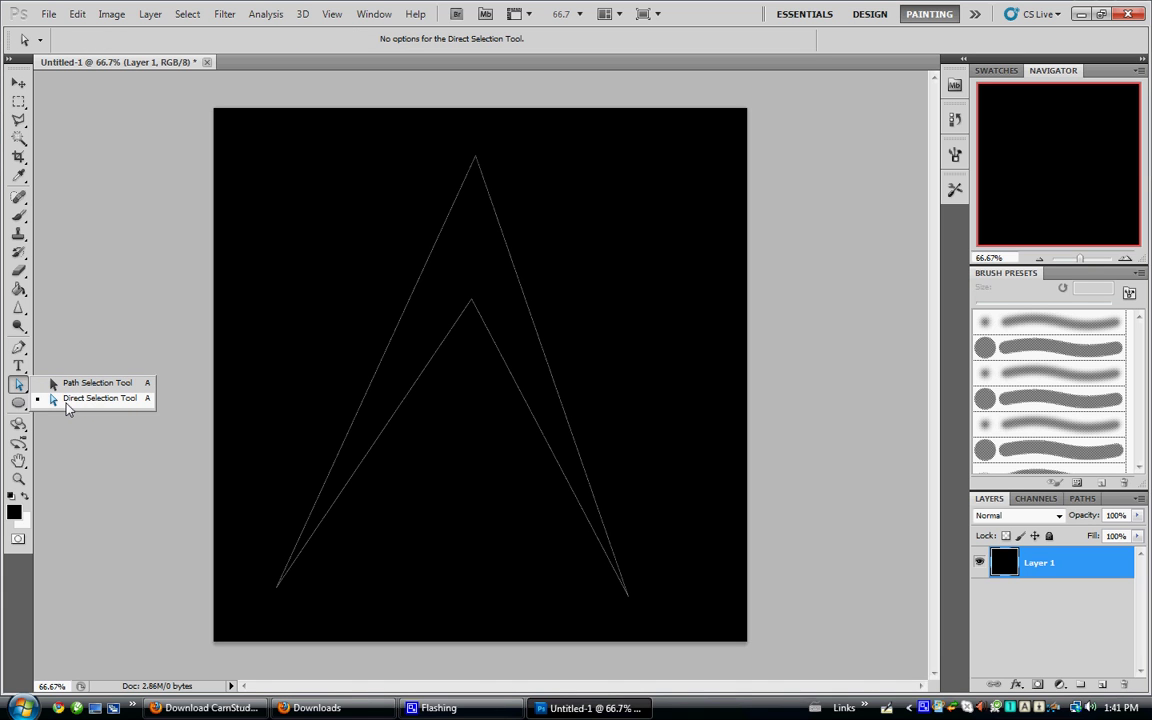
pyautogui.click(67, 400)
pyautogui.click(478, 169)
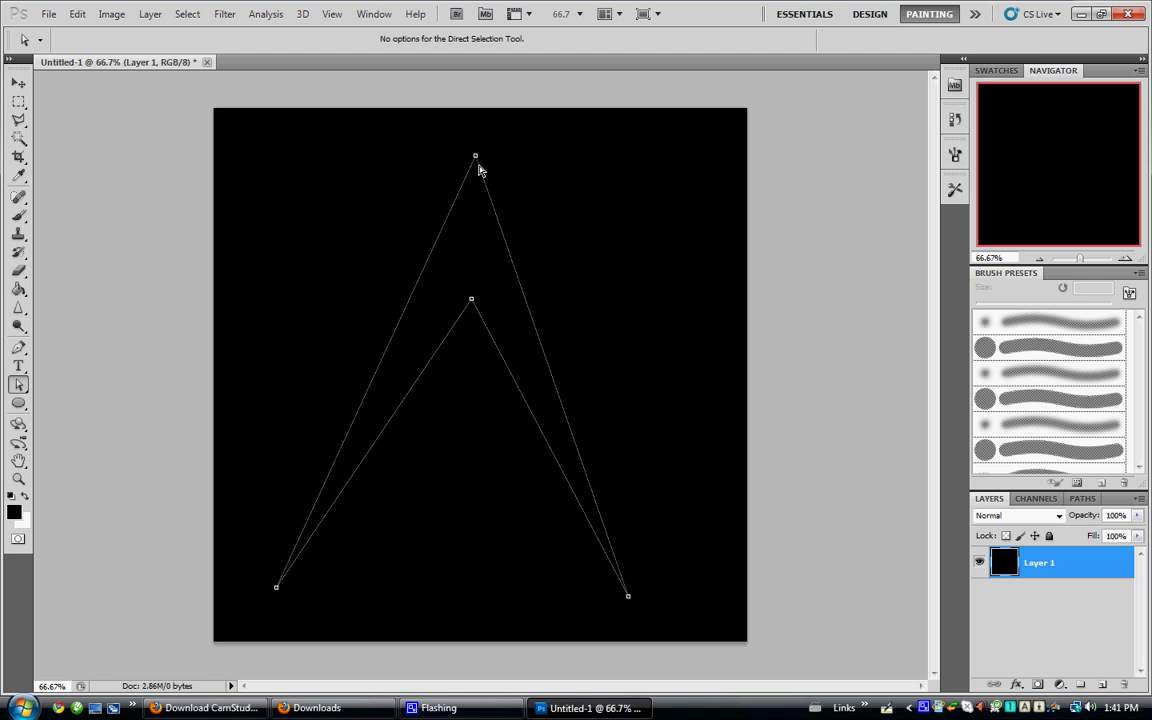
pyautogui.moveTo(476, 157); pyautogui.dragTo(469, 132)
pyautogui.moveTo(471, 300); pyautogui.dragTo(462, 232)
pyautogui.moveTo(628, 597); pyautogui.dragTo(645, 576)
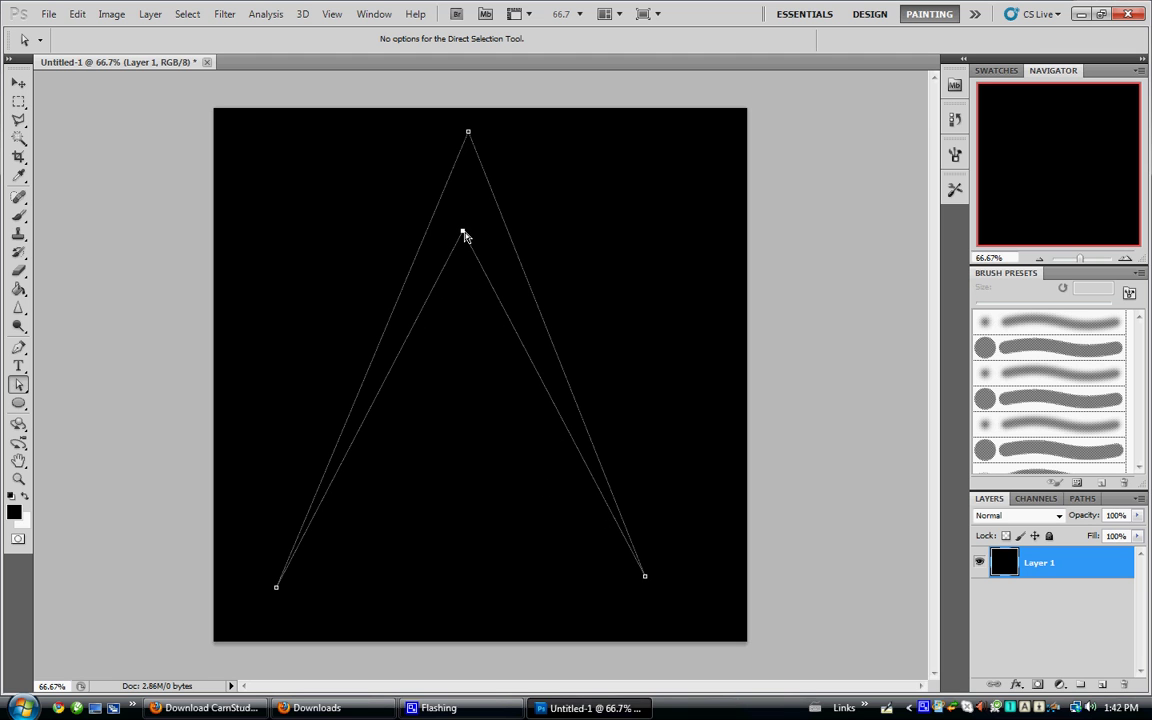
pyautogui.moveTo(464, 231); pyautogui.dragTo(468, 228)
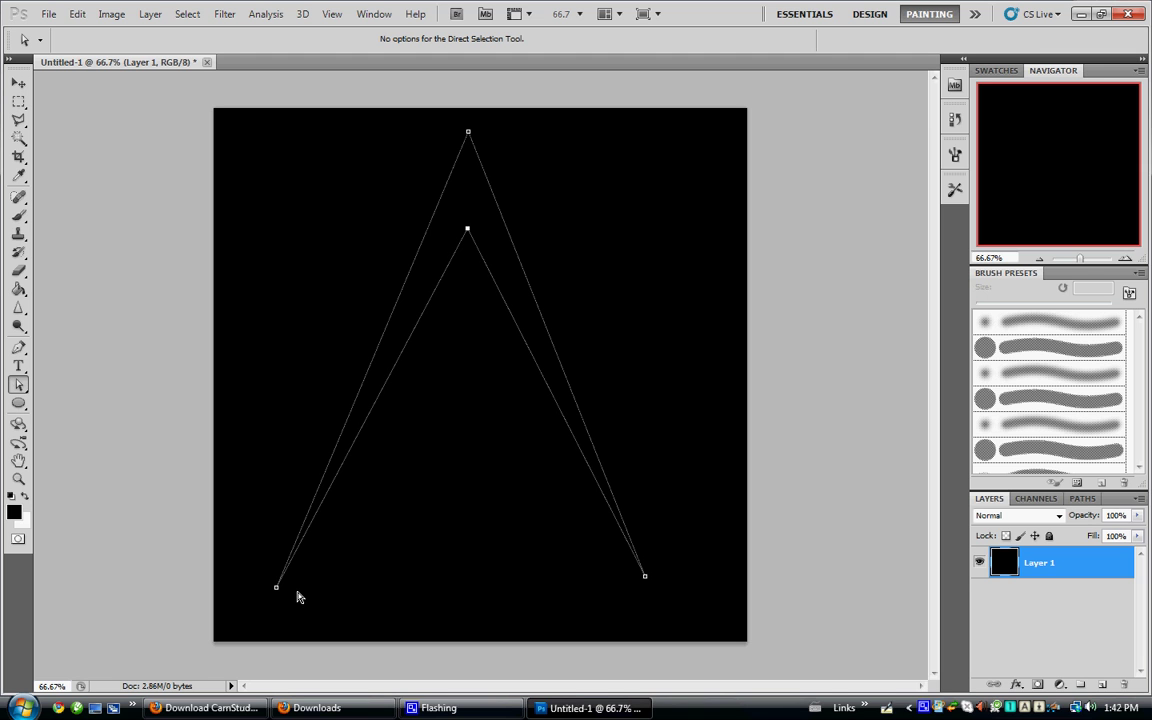
pyautogui.moveTo(277, 590); pyautogui.dragTo(273, 585)
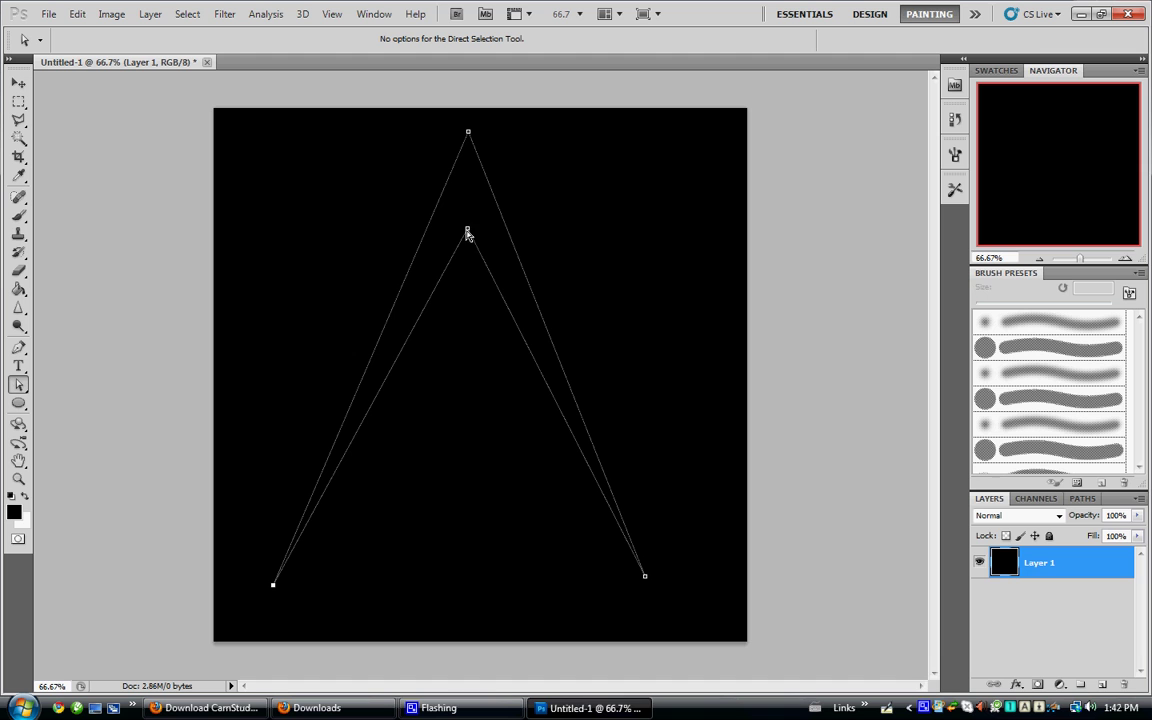
pyautogui.moveTo(467, 229); pyautogui.dragTo(469, 237)
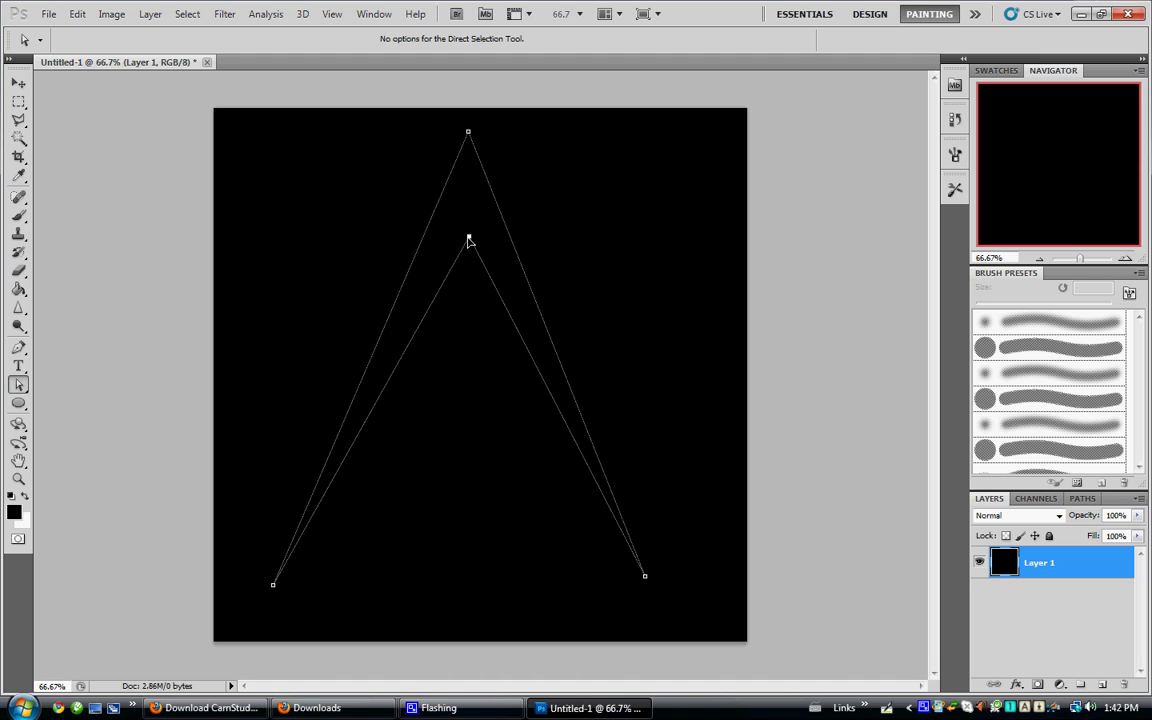
# Step: Add a new layer above the black one and save the chevron work path as a permanent path
pyautogui.click(1104, 684)
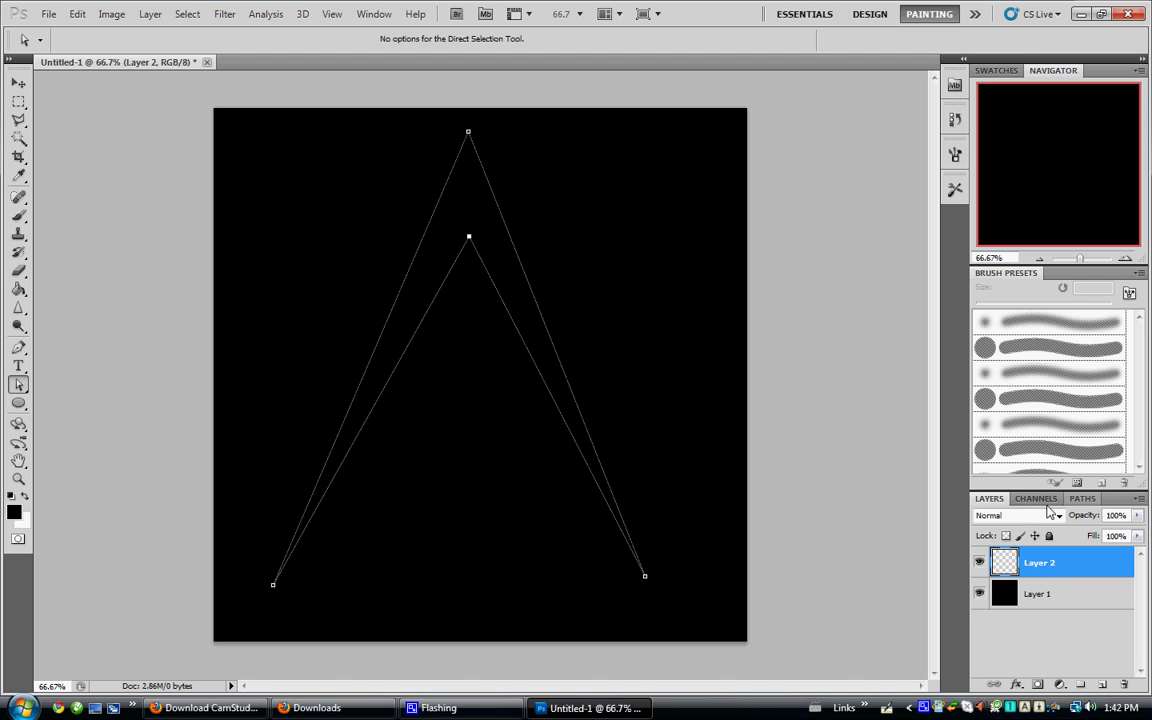
pyautogui.click(1082, 498)
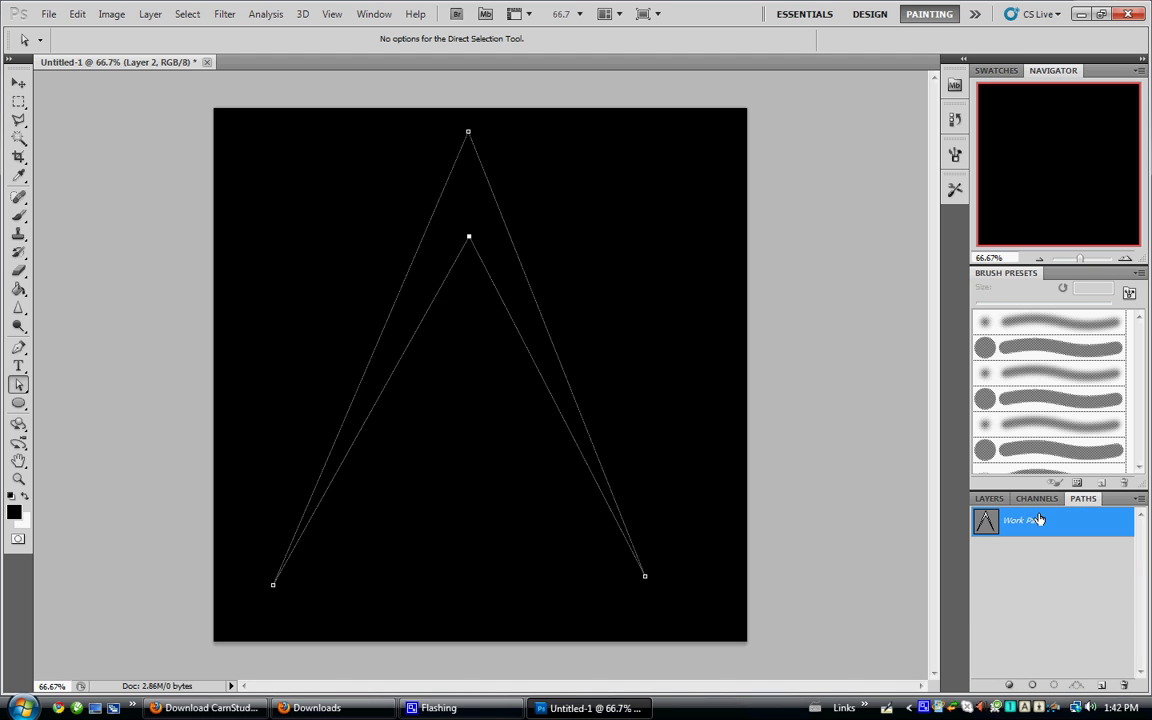
pyautogui.click(360, 14)
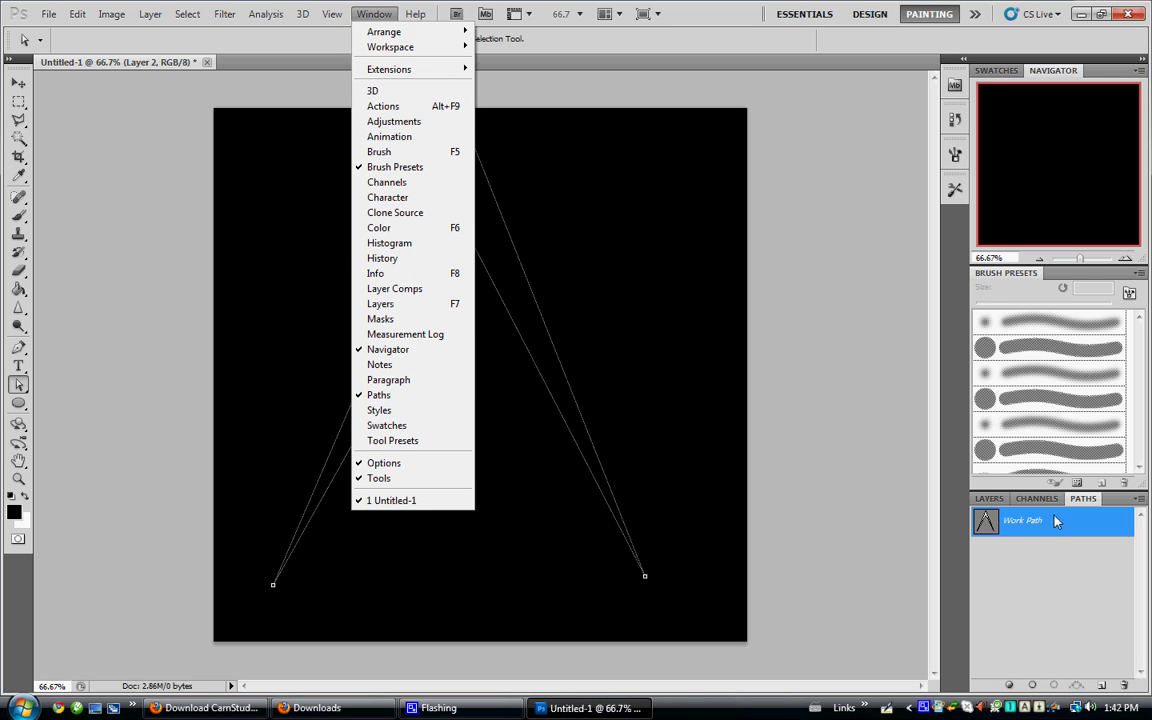
pyautogui.click(1036, 541)
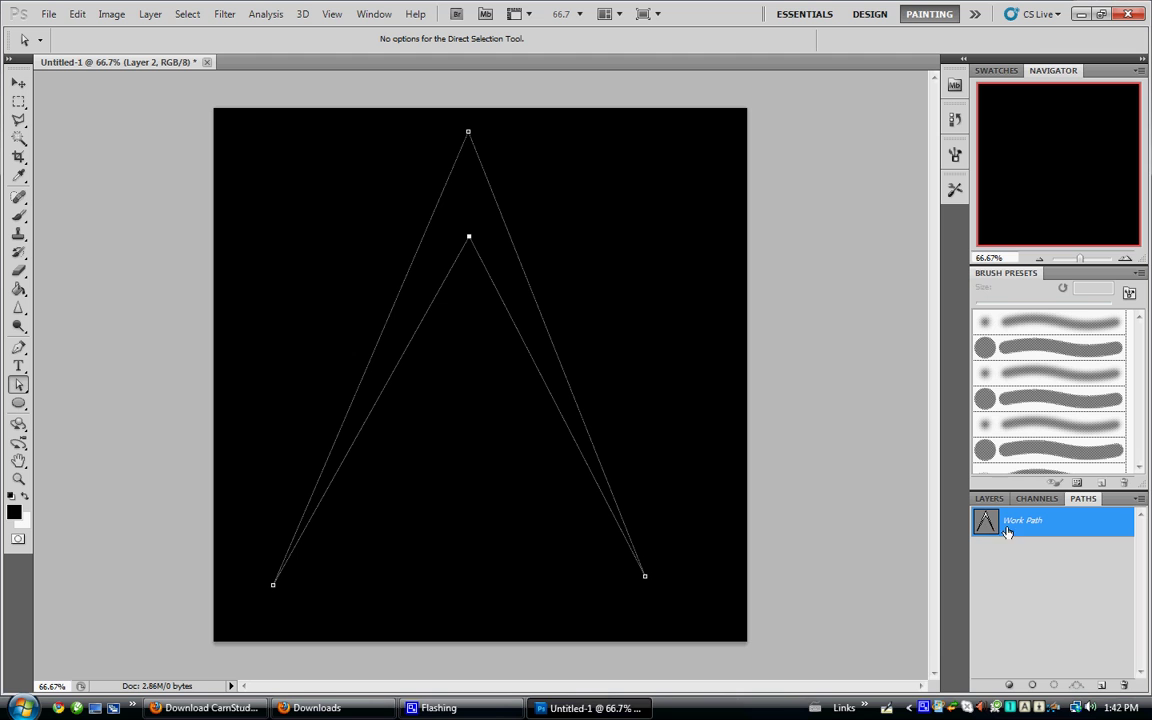
pyautogui.moveTo(988, 522); pyautogui.dragTo(1103, 690)
# Step: Load the saved chevron path as a selection and fill it with white on Layer 2
pyautogui.keyDown('ctrl'); pyautogui.click(985, 524); pyautogui.keyUp('ctrl')
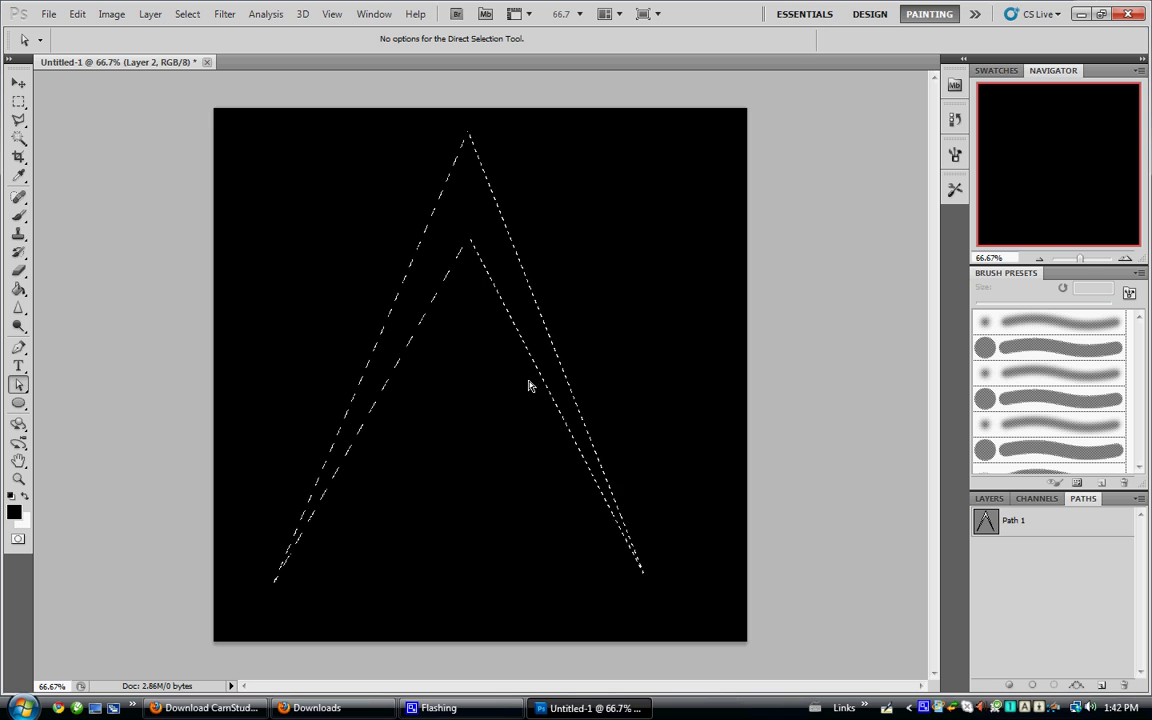
pyautogui.click(986, 498)
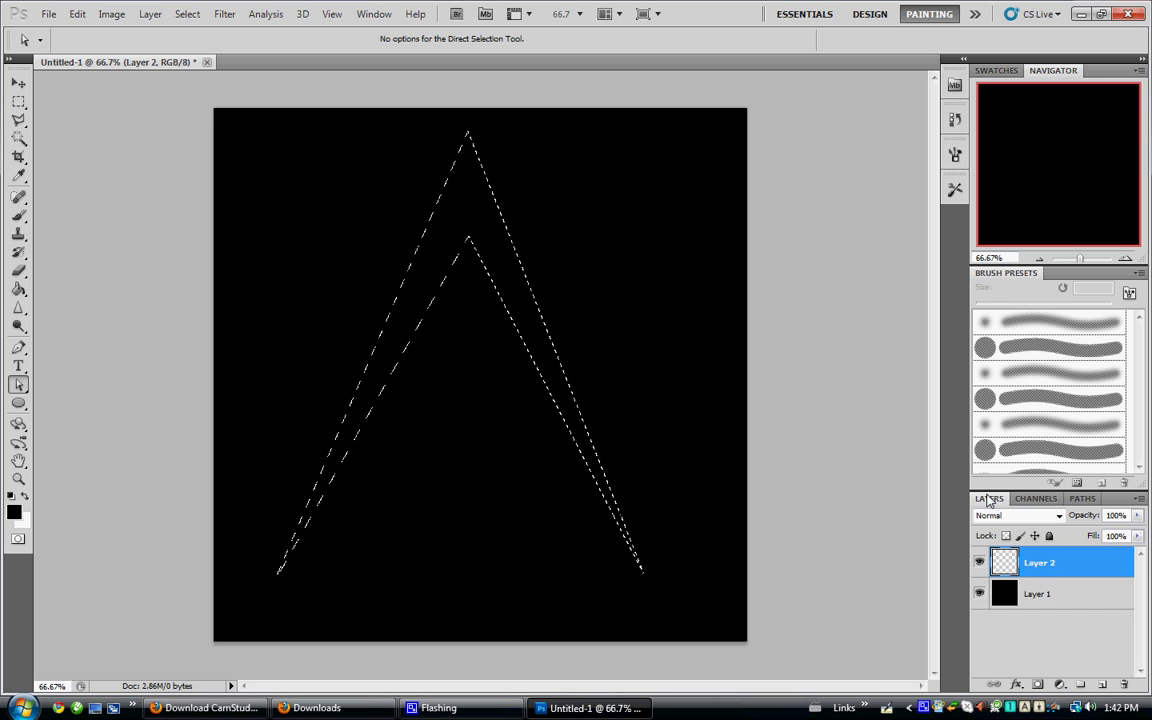
pyautogui.click(25, 497)
pyautogui.click(18, 289)
pyautogui.click(470, 202)
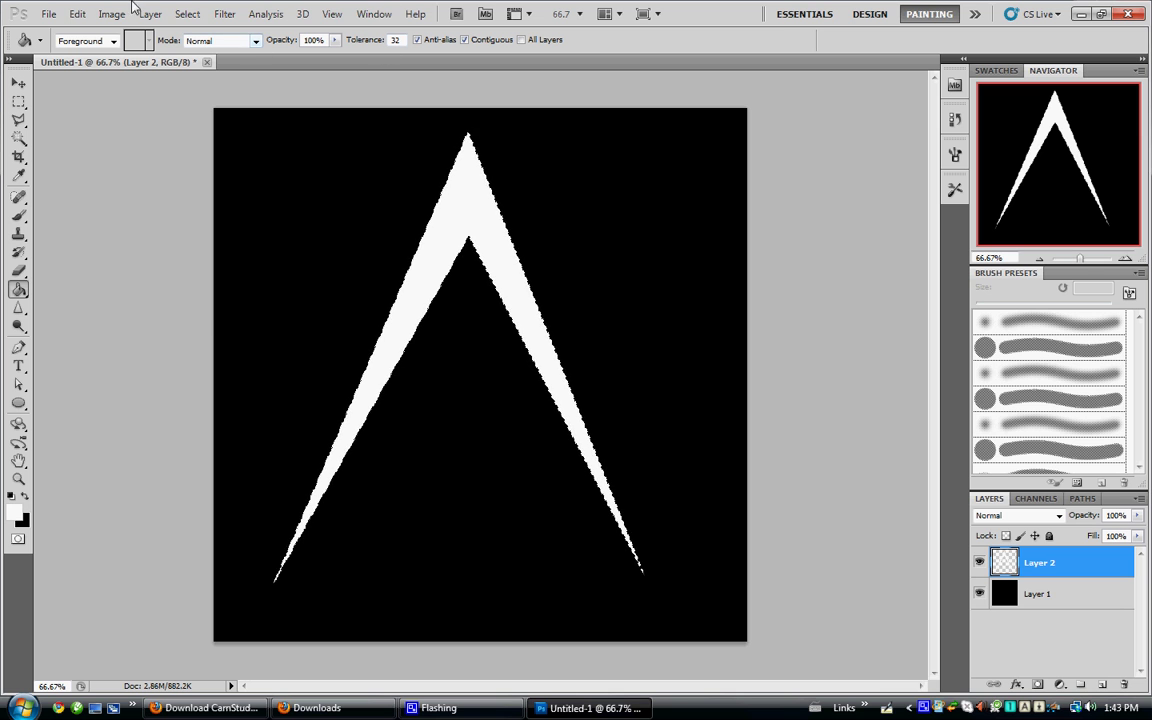
# Step: Deselect the layers and clear the selection around the white chevron
pyautogui.click(188, 14)
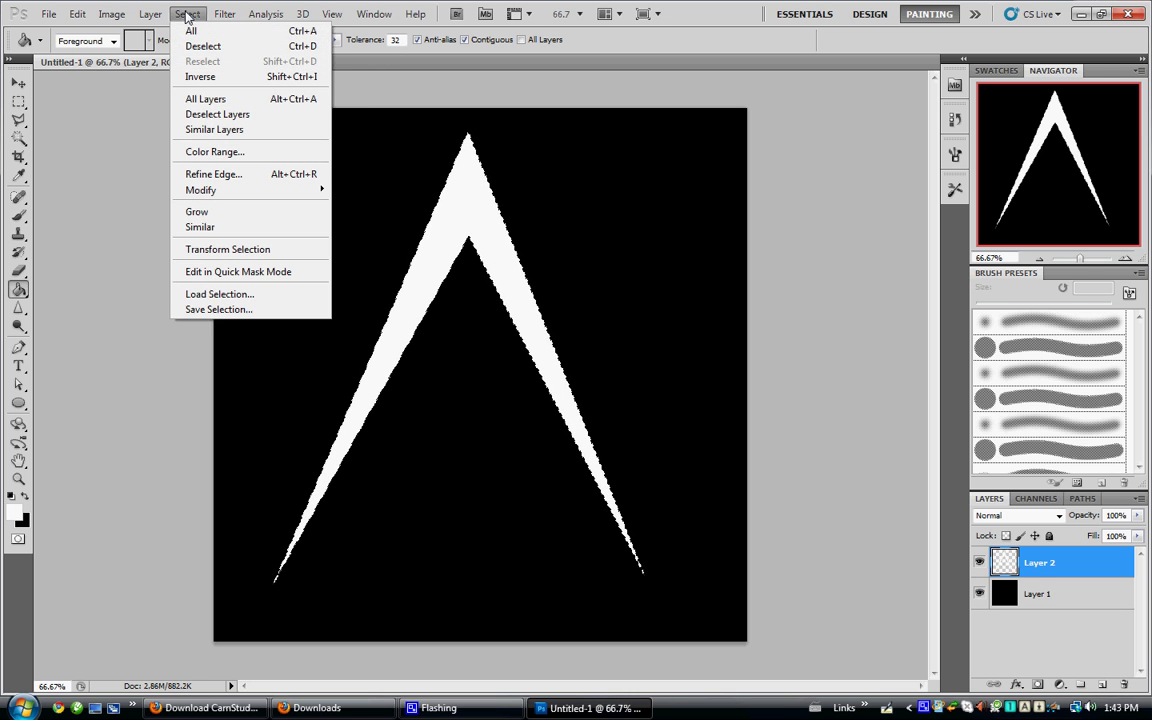
pyautogui.click(209, 118)
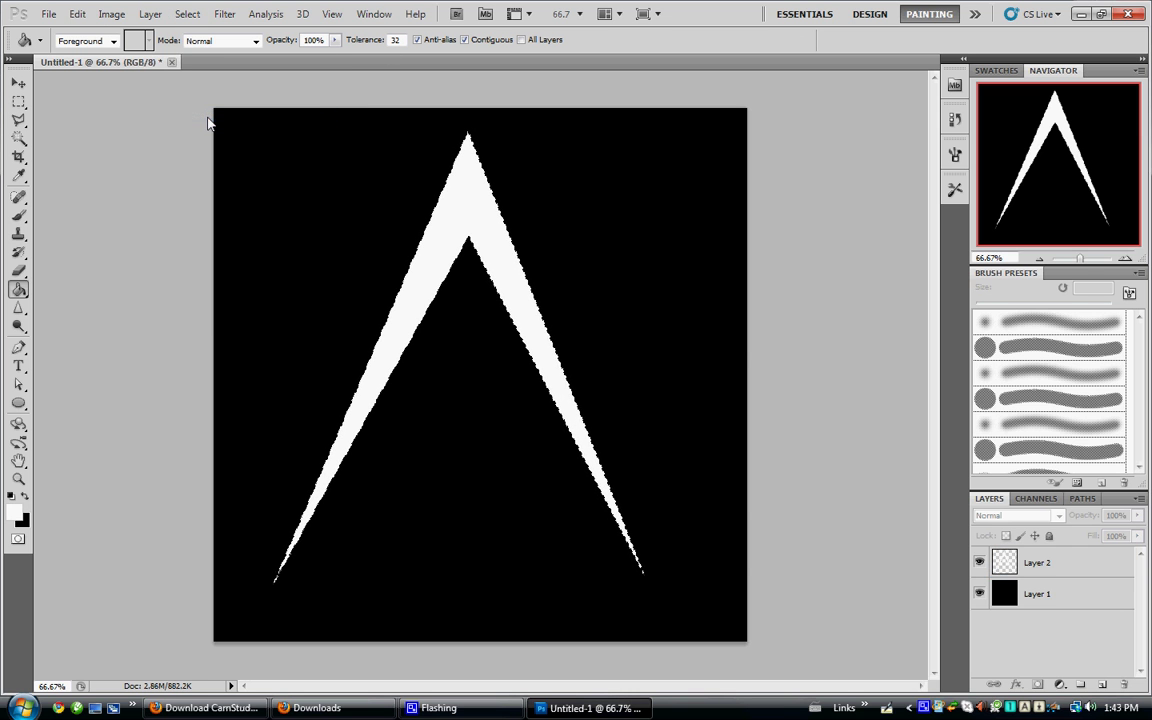
pyautogui.click(18, 83)
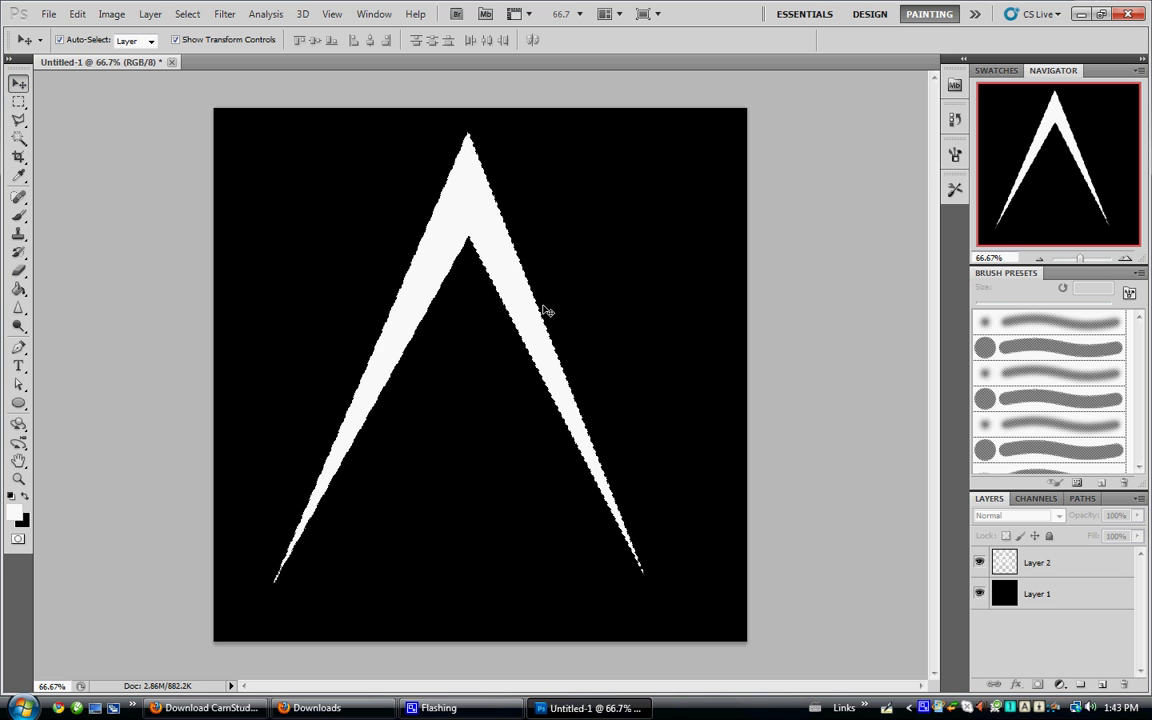
pyautogui.hotkey('ctrl', 'd')
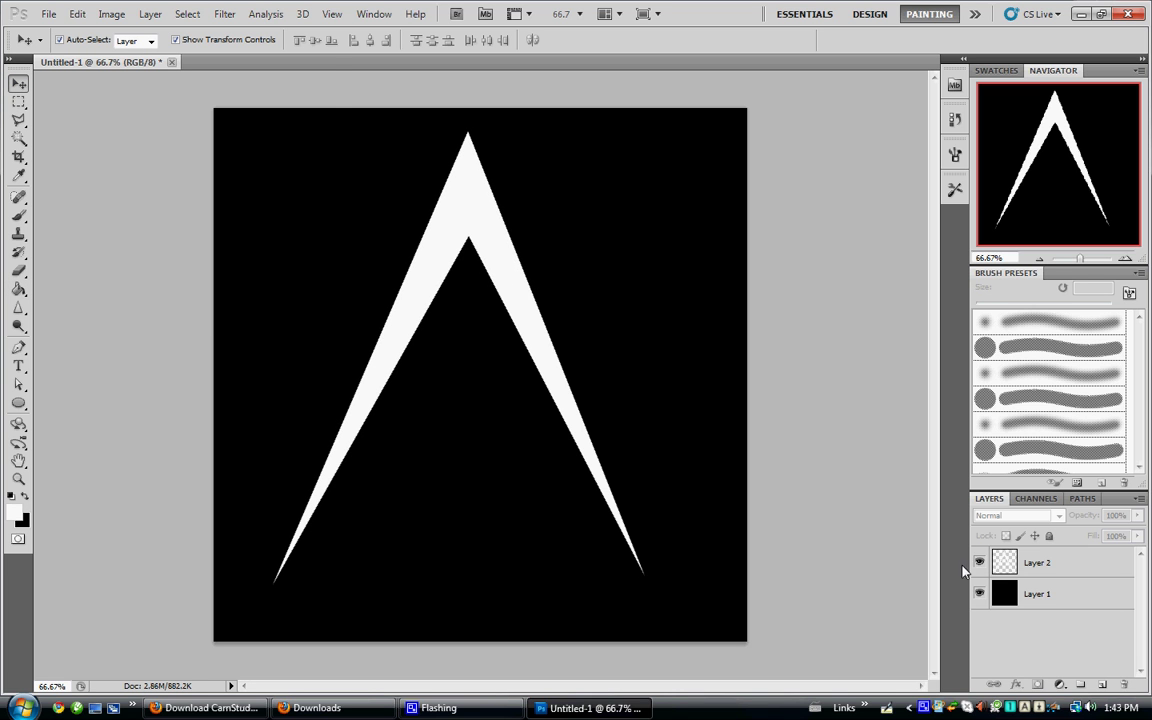
pyautogui.click(183, 14)
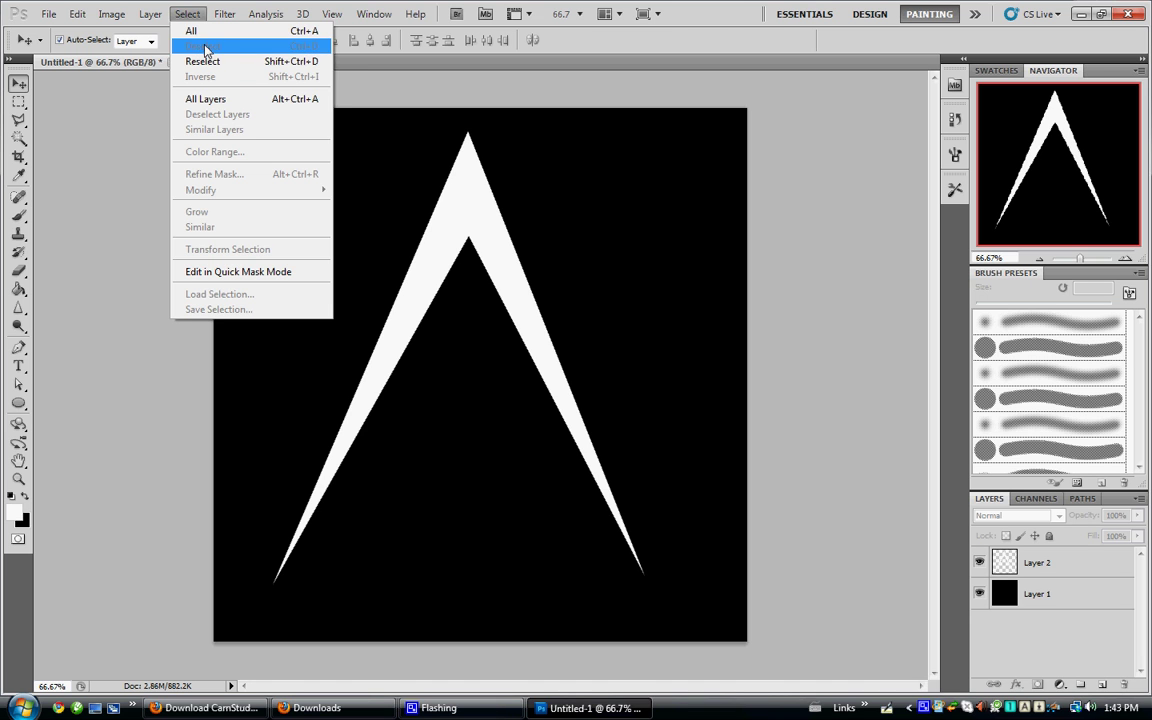
pyautogui.click(150, 14)
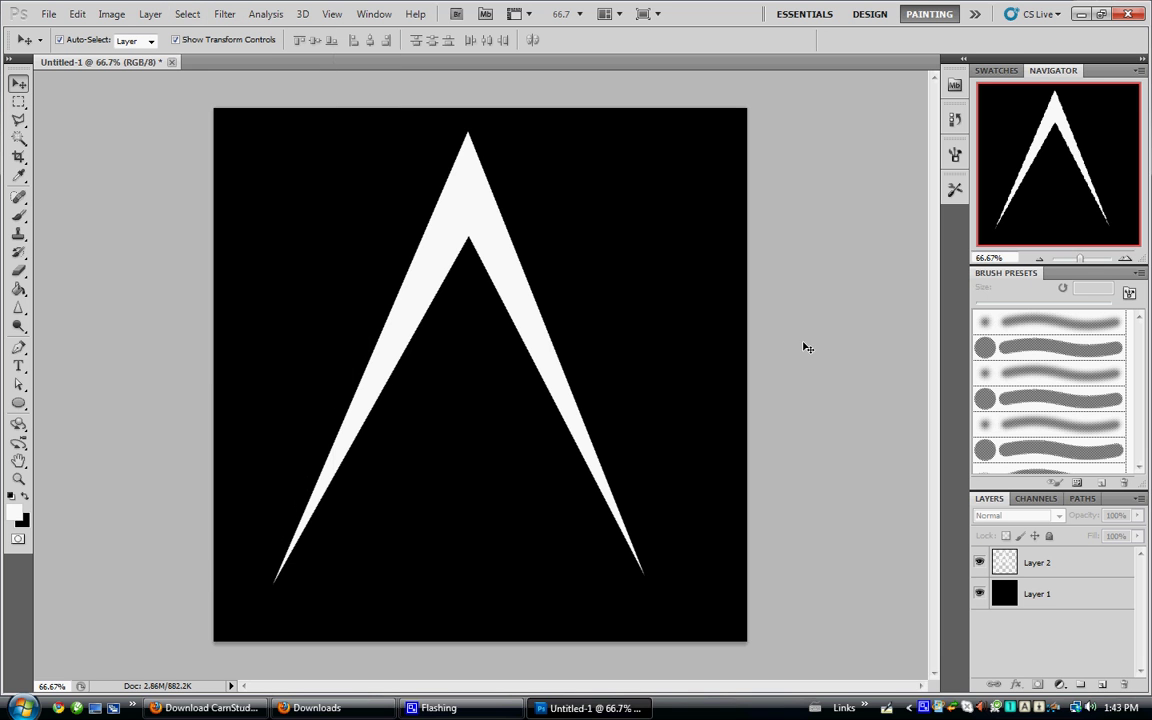
# Step: Add a Bevel and Emboss effect to the white chevron on Layer 2 with a size of 103 px
pyautogui.click(1070, 566)
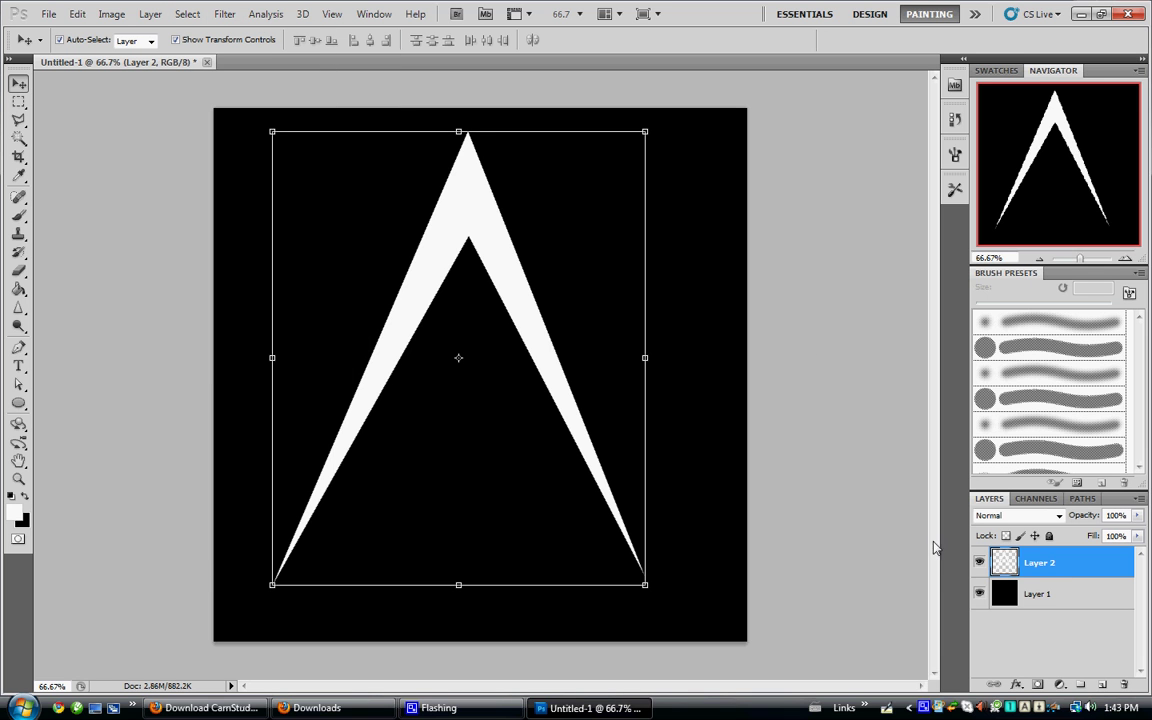
pyautogui.doubleClick(1004, 565)
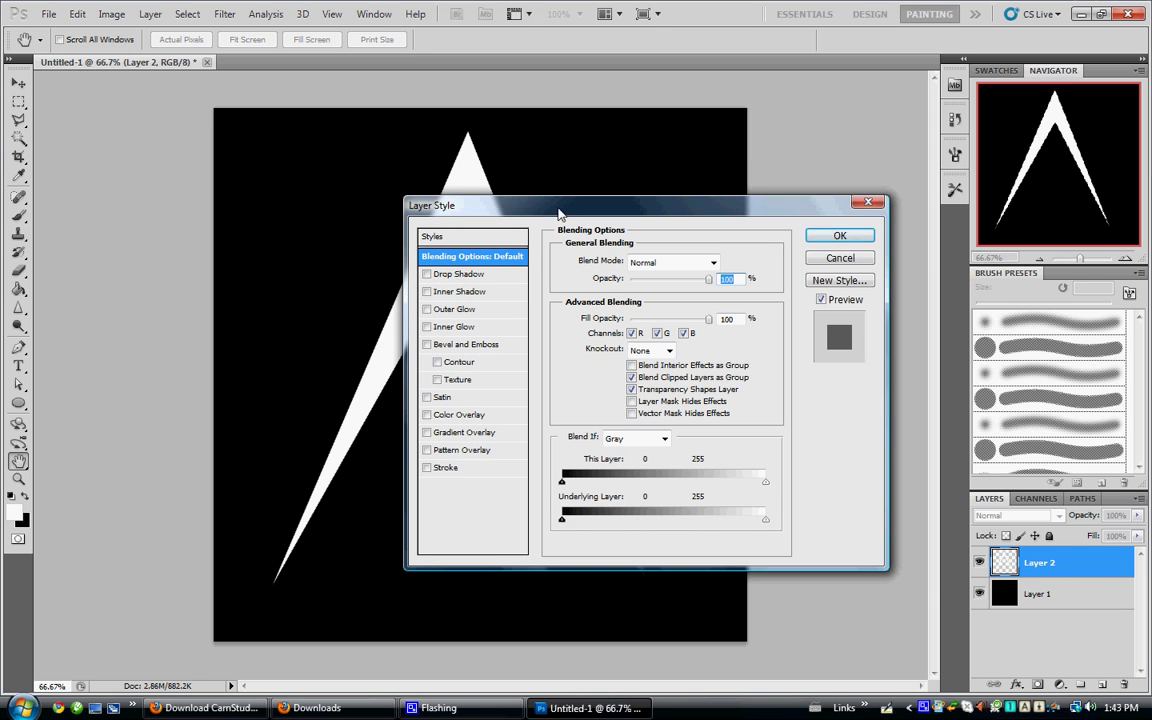
pyautogui.moveTo(560, 213); pyautogui.dragTo(744, 259)
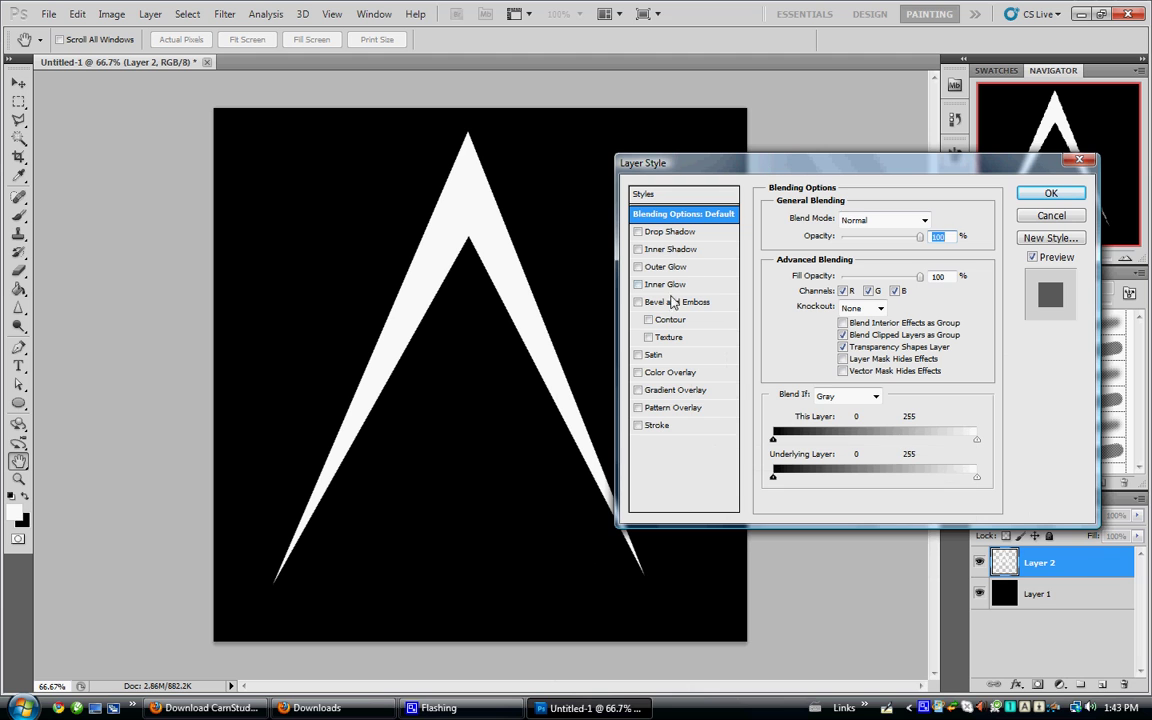
pyautogui.click(664, 302)
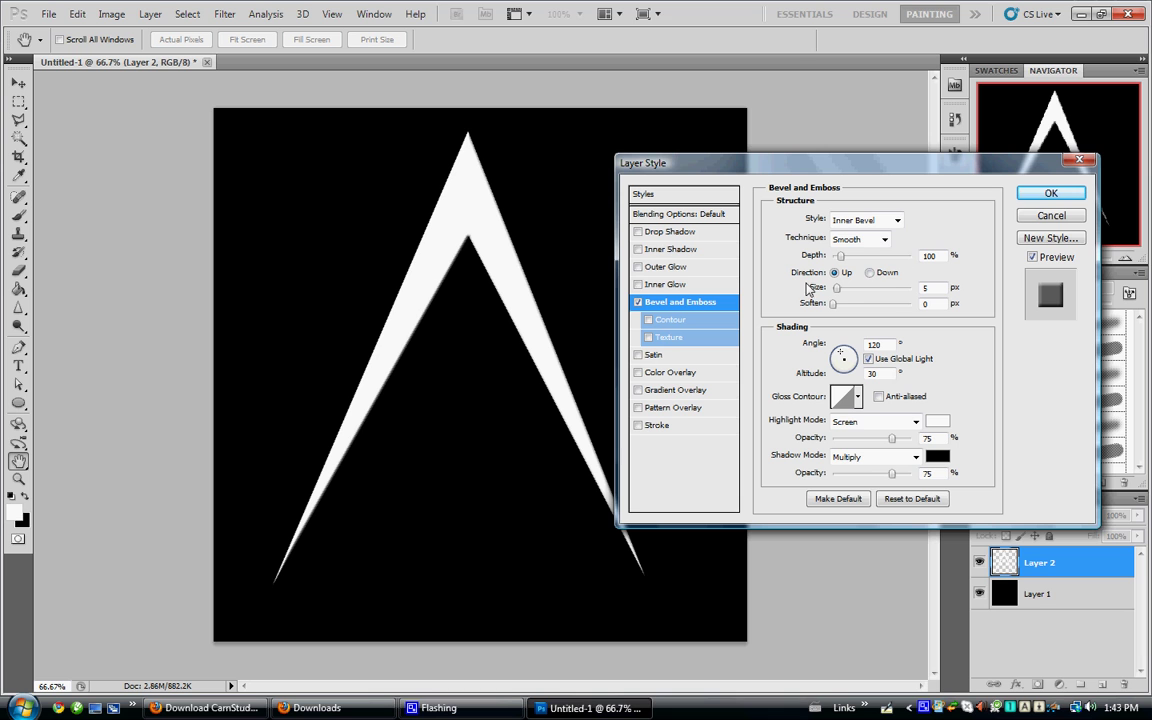
pyautogui.moveTo(837, 291); pyautogui.dragTo(871, 294)
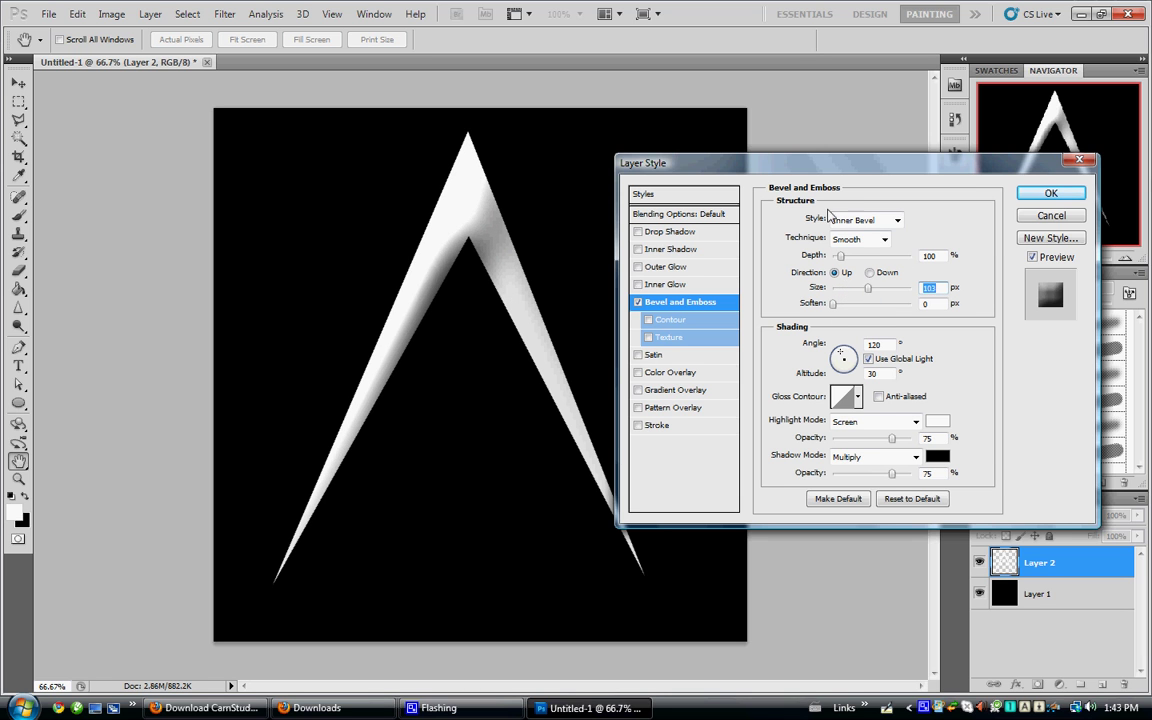
# Step: Set the chevron's bevel technique to Chisel Hard with a depth of 164%
pyautogui.click(862, 239)
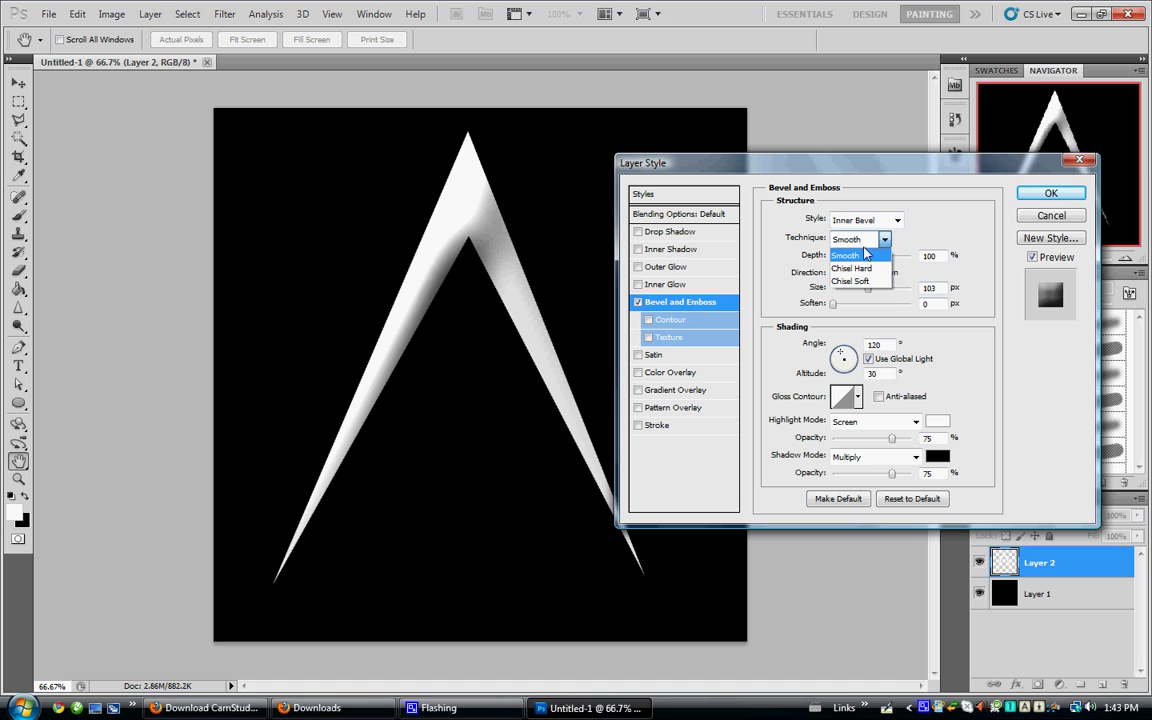
pyautogui.click(864, 270)
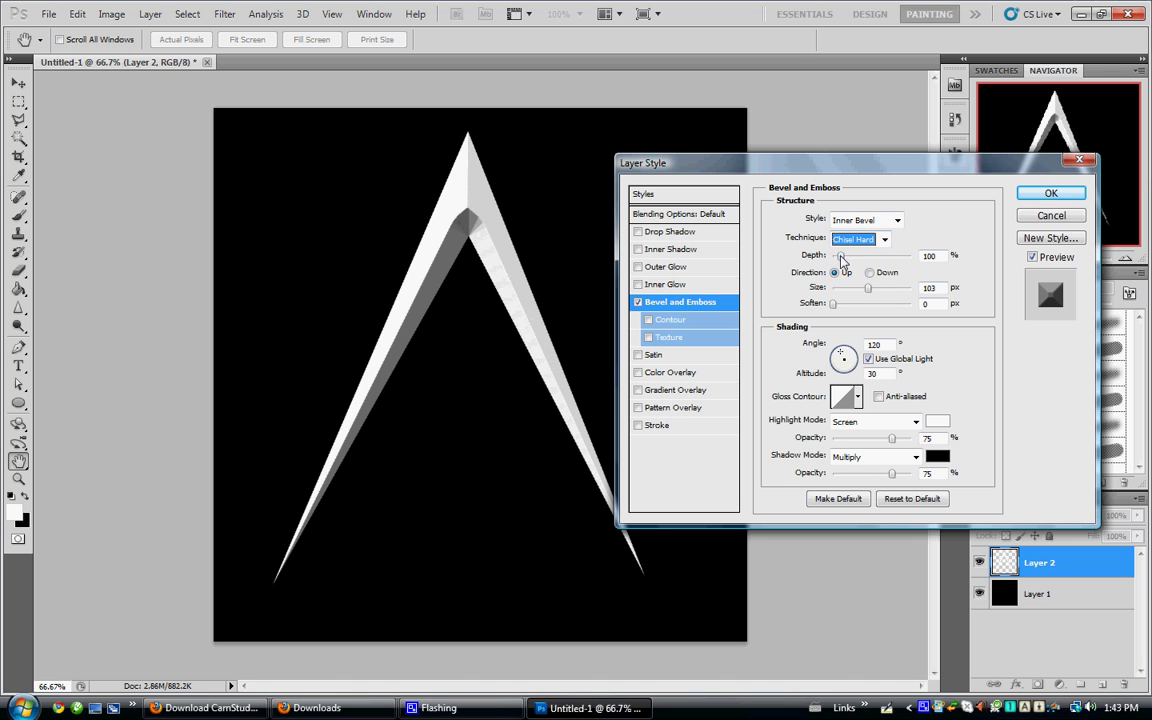
pyautogui.moveTo(838, 256)
pyautogui.mouseDown()
pyautogui.moveTo(937, 272)
pyautogui.moveTo(730, 240)
pyautogui.moveTo(897, 270)
pyautogui.moveTo(845, 272)
pyautogui.mouseUp()
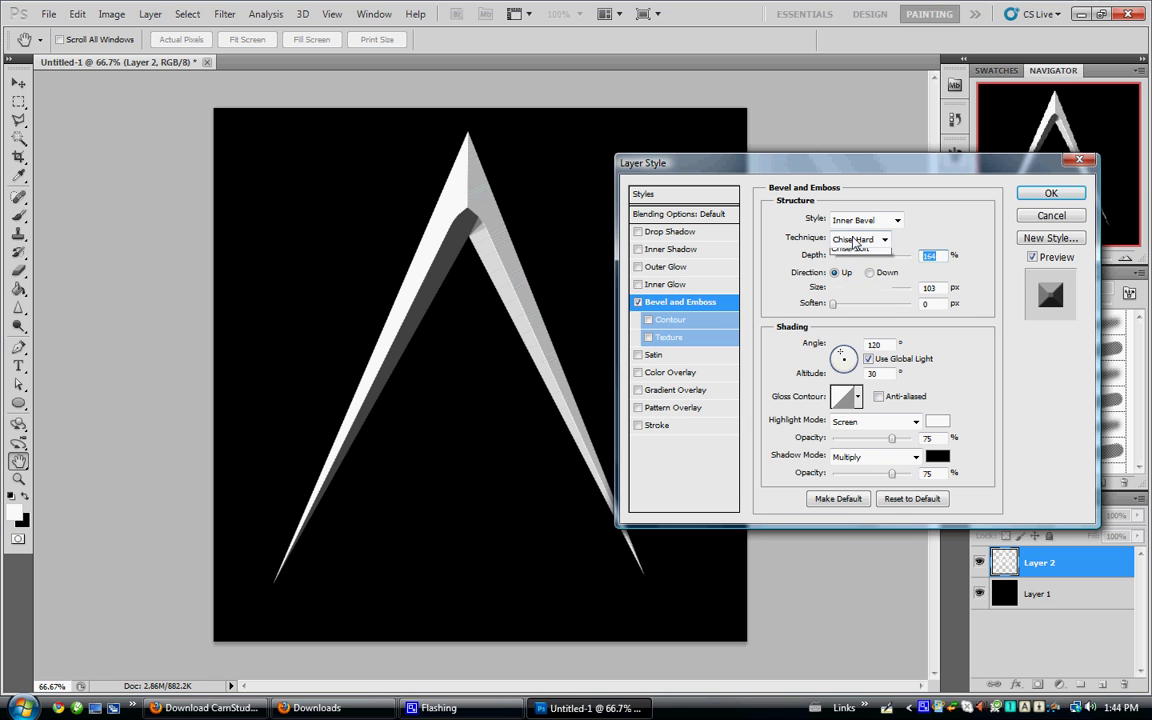
# Step: Try the Chisel Soft and Smooth bevel techniques on the chevron, and return to Chisel Hard
pyautogui.click(858, 239)
pyautogui.click(847, 282)
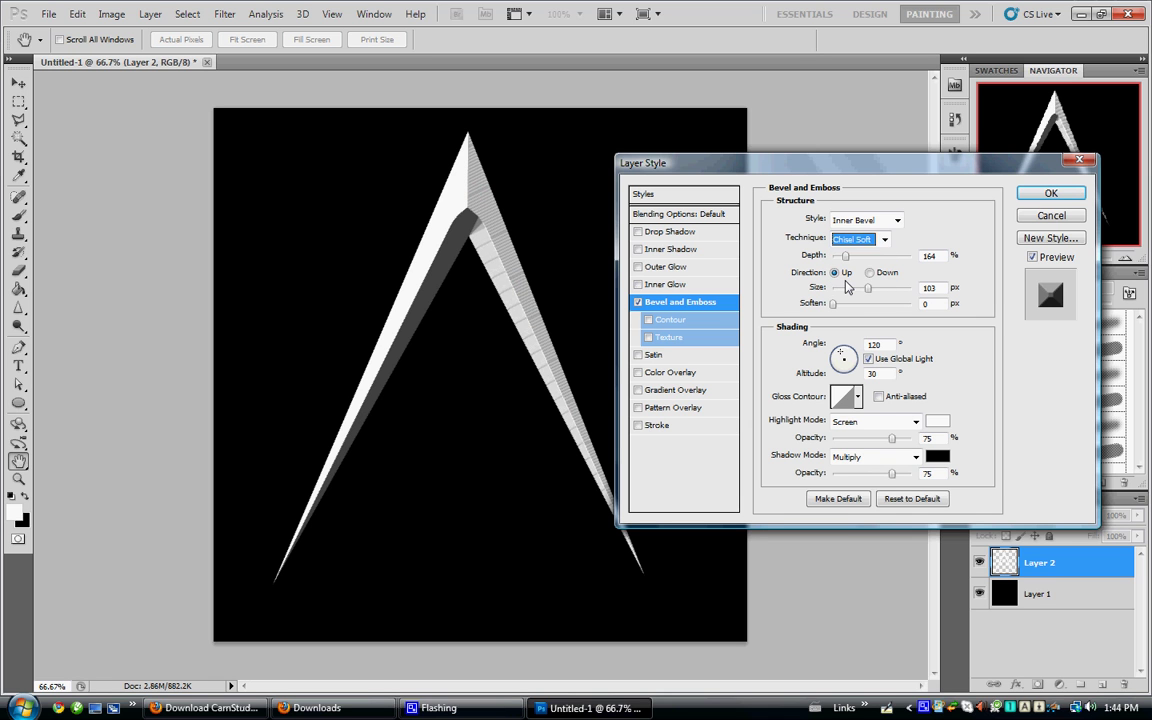
pyautogui.click(858, 239)
pyautogui.click(850, 251)
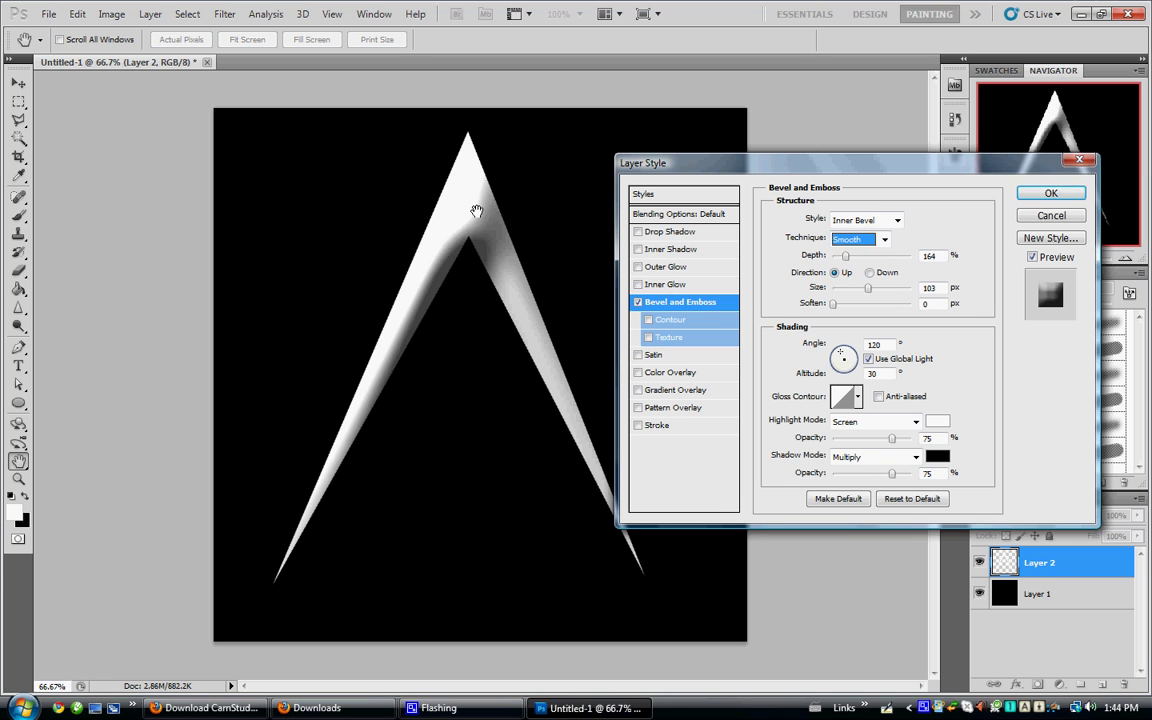
pyautogui.click(858, 239)
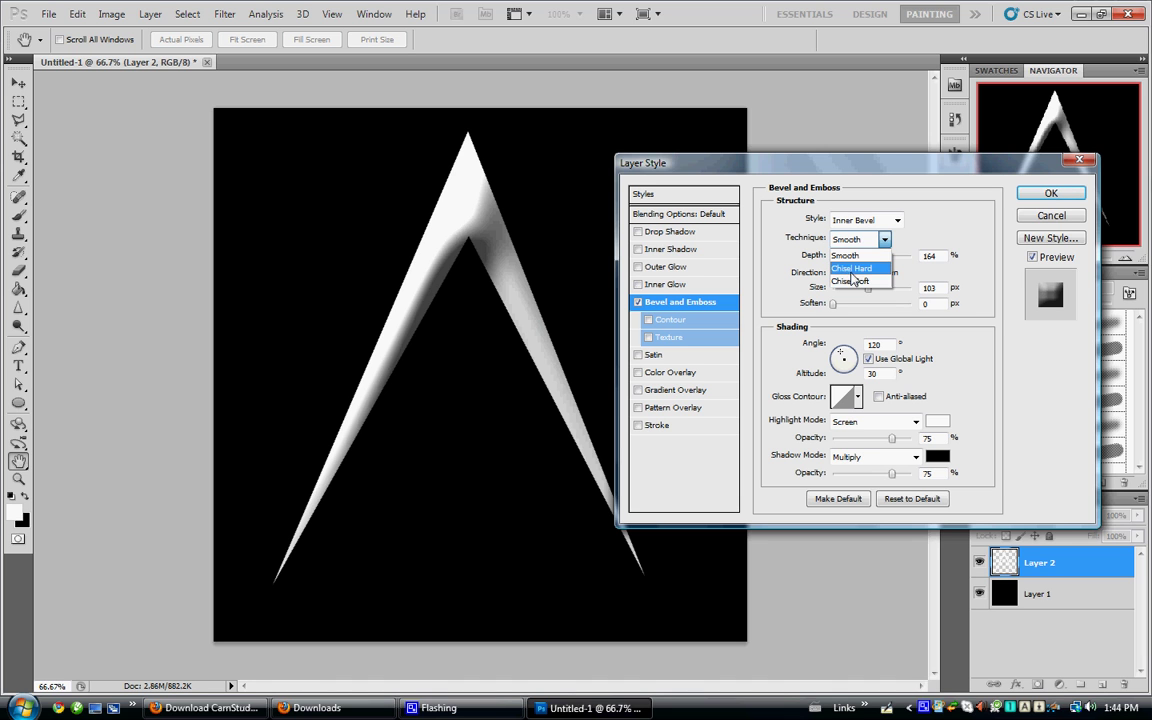
pyautogui.click(851, 270)
# Step: Refine the chevron's Inner Bevel to 174% depth, 95 px size and 6 px soften, and apply the layer style
pyautogui.click(857, 221)
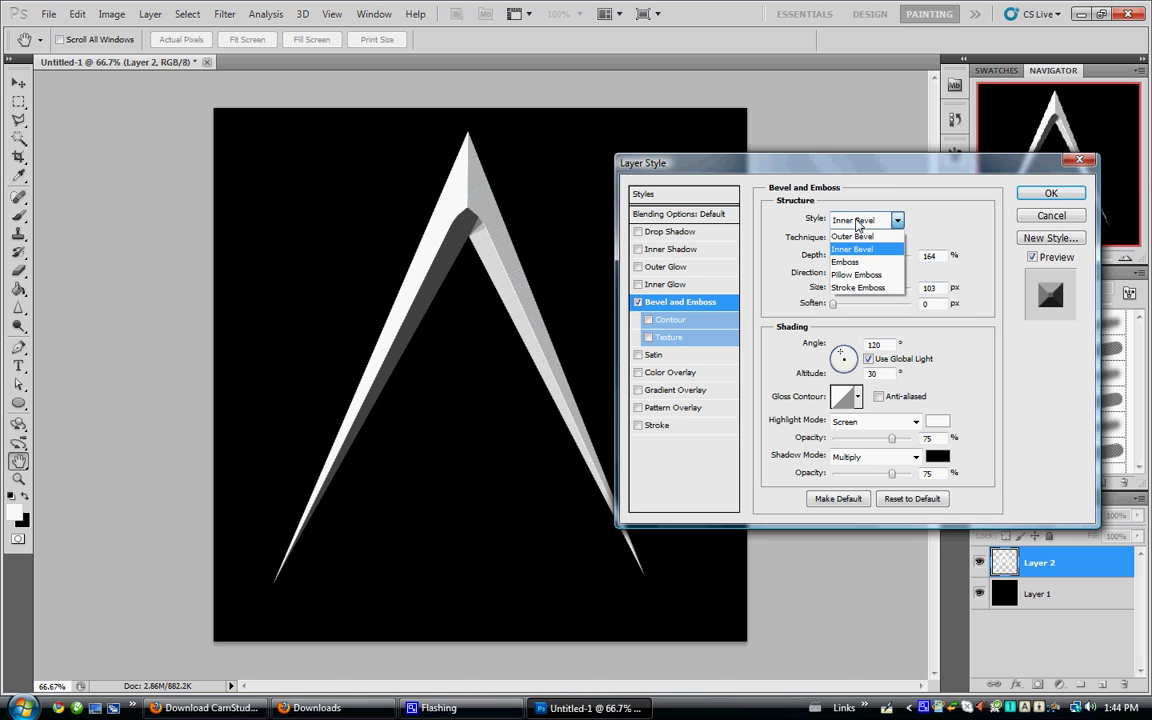
pyautogui.click(877, 229)
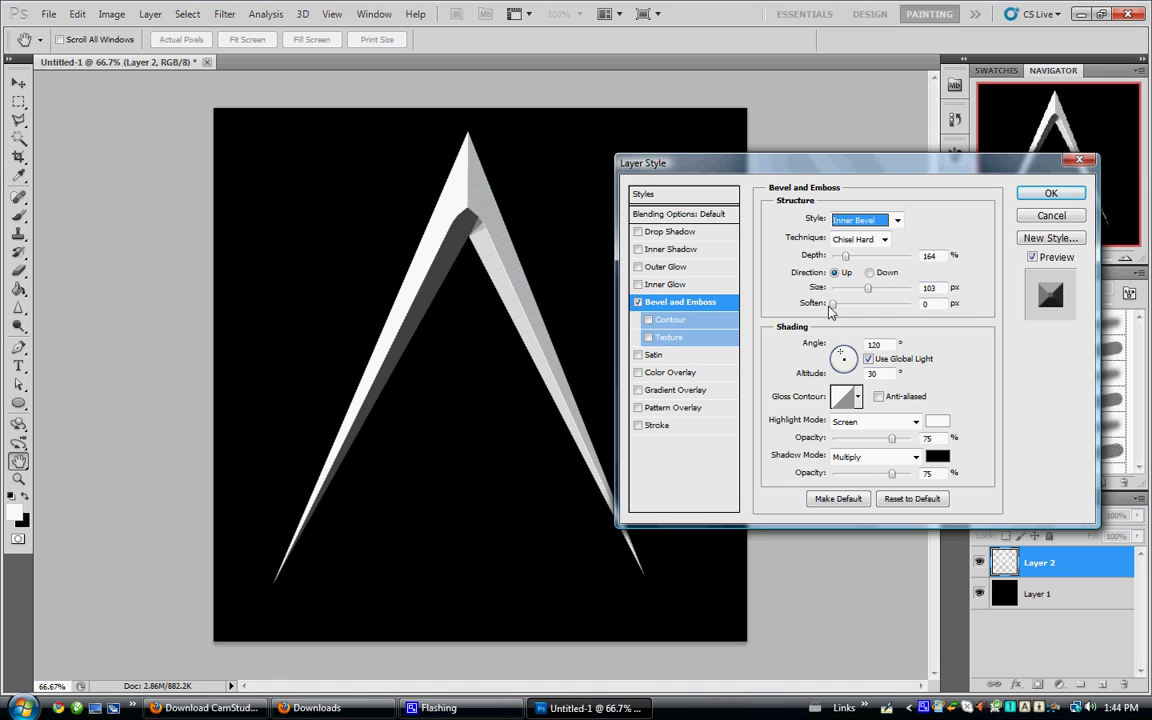
pyautogui.moveTo(833, 306)
pyautogui.mouseDown()
pyautogui.moveTo(945, 308)
pyautogui.moveTo(866, 311)
pyautogui.mouseUp()
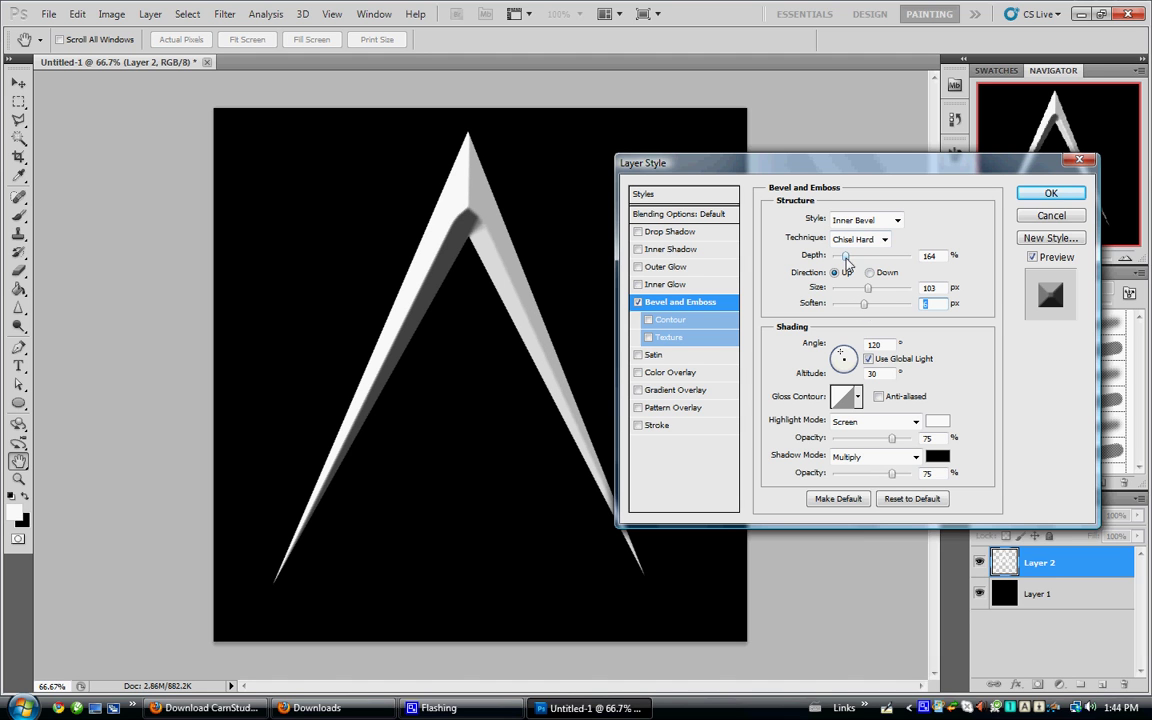
pyautogui.moveTo(847, 262)
pyautogui.mouseDown()
pyautogui.moveTo(888, 292)
pyautogui.moveTo(867, 292)
pyautogui.mouseUp()
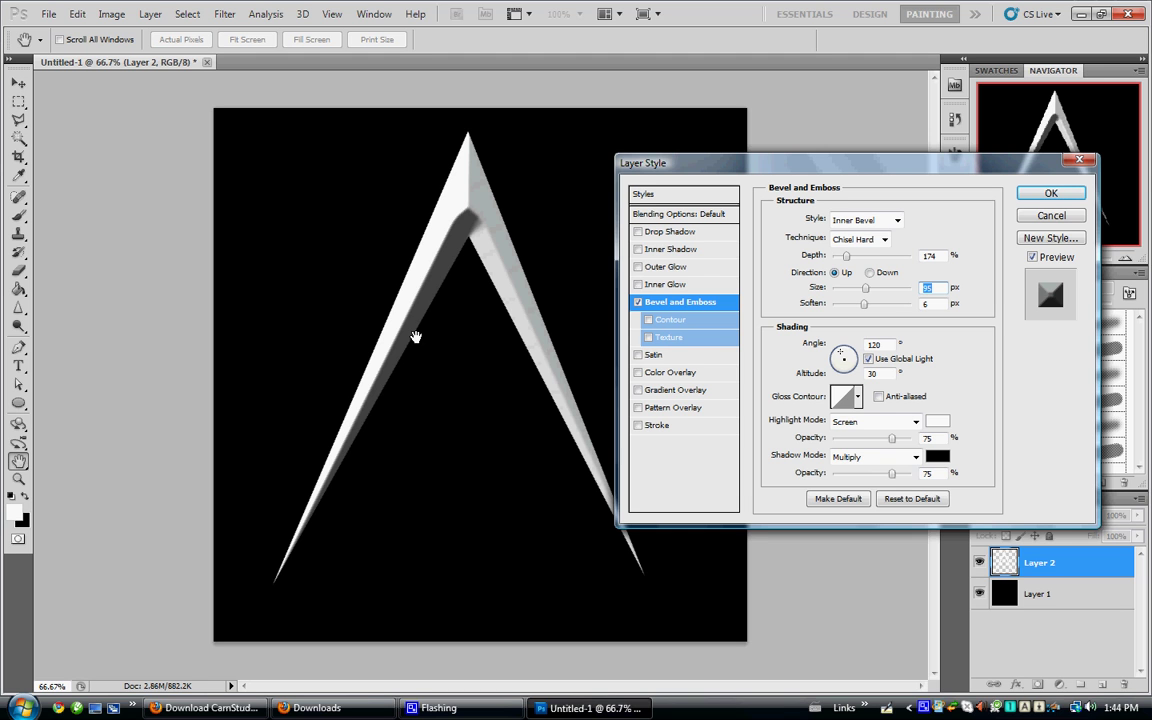
pyautogui.click(1040, 193)
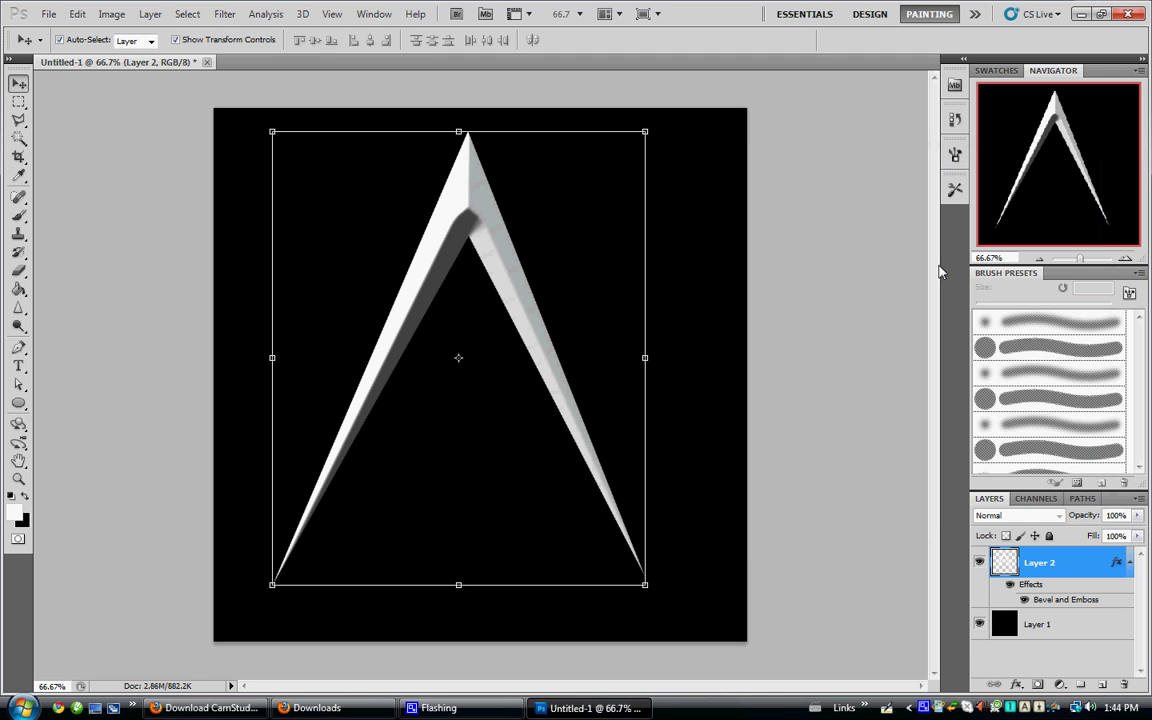
# Step: Select the chevron's outline from Layer 2, fill it with red (ff0000), and clear the selection
pyautogui.keyDown('ctrl'); pyautogui.click(1012, 566); pyautogui.keyUp('ctrl')
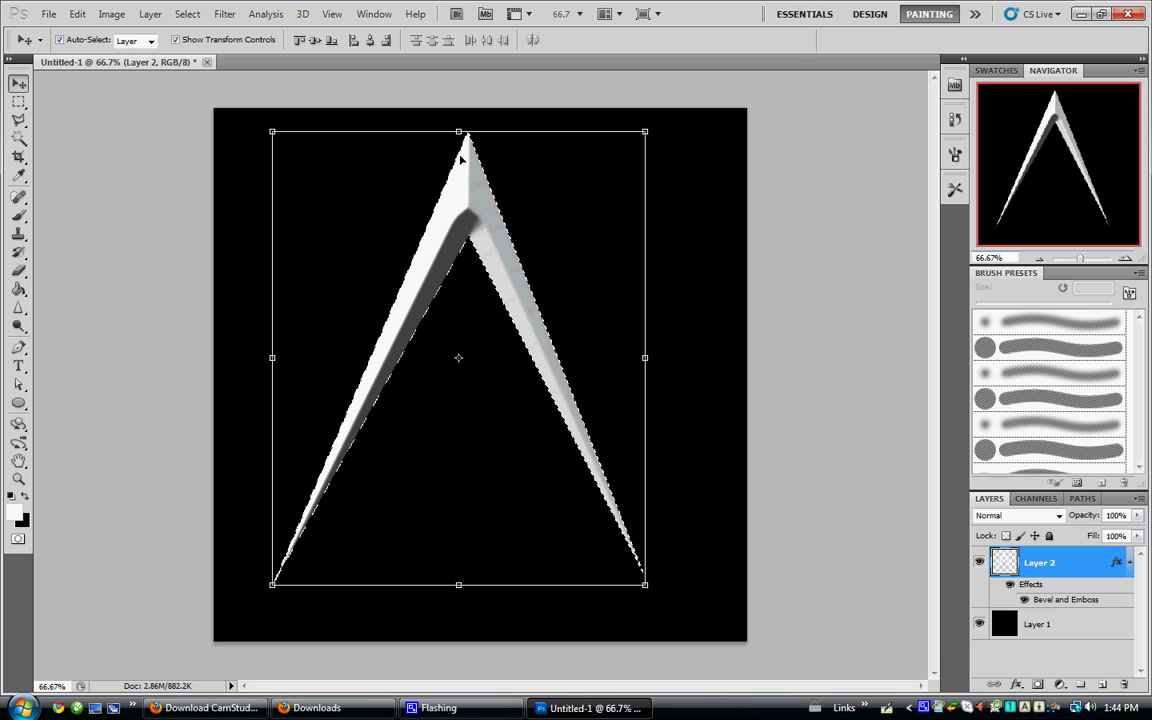
pyautogui.click(16, 513)
pyautogui.click(818, 84)
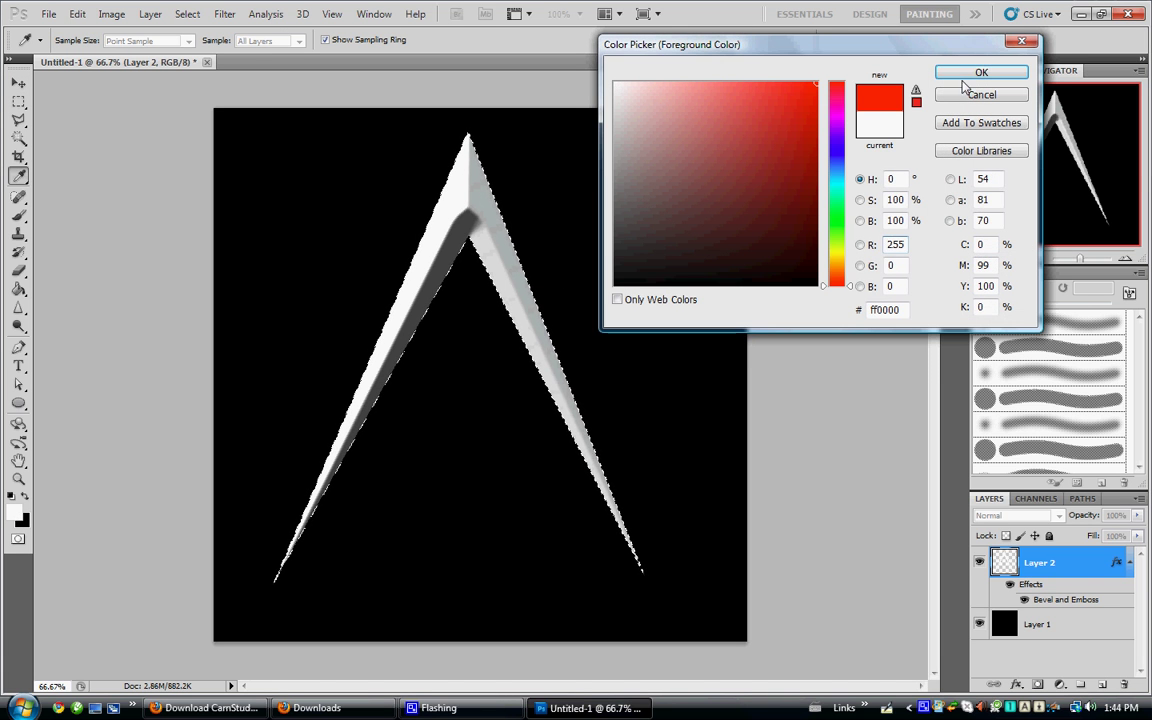
pyautogui.click(1045, 72)
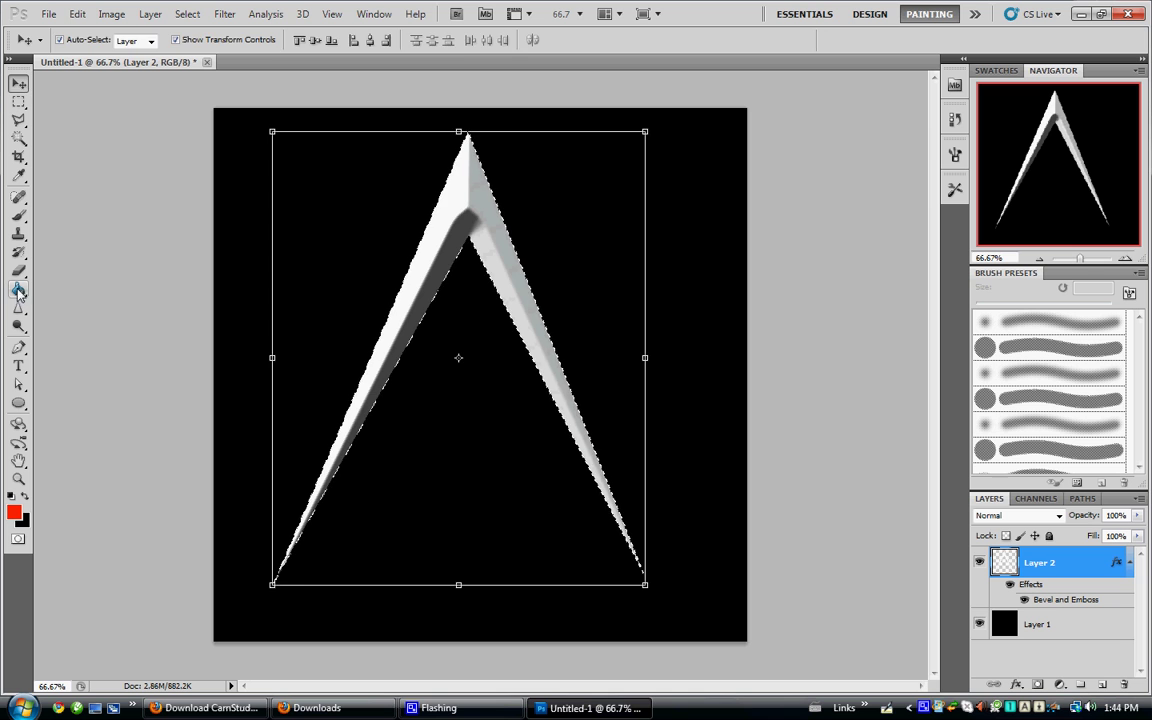
pyautogui.press('g')
pyautogui.click(450, 193)
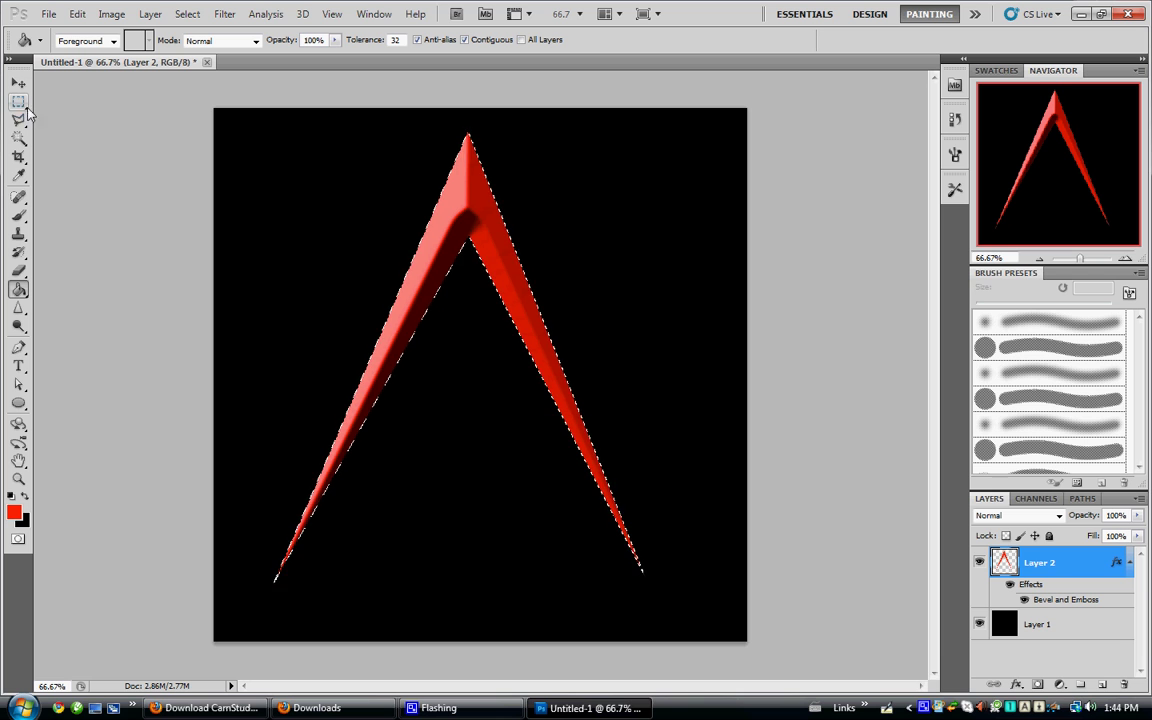
pyautogui.hotkey('ctrl', 'd')
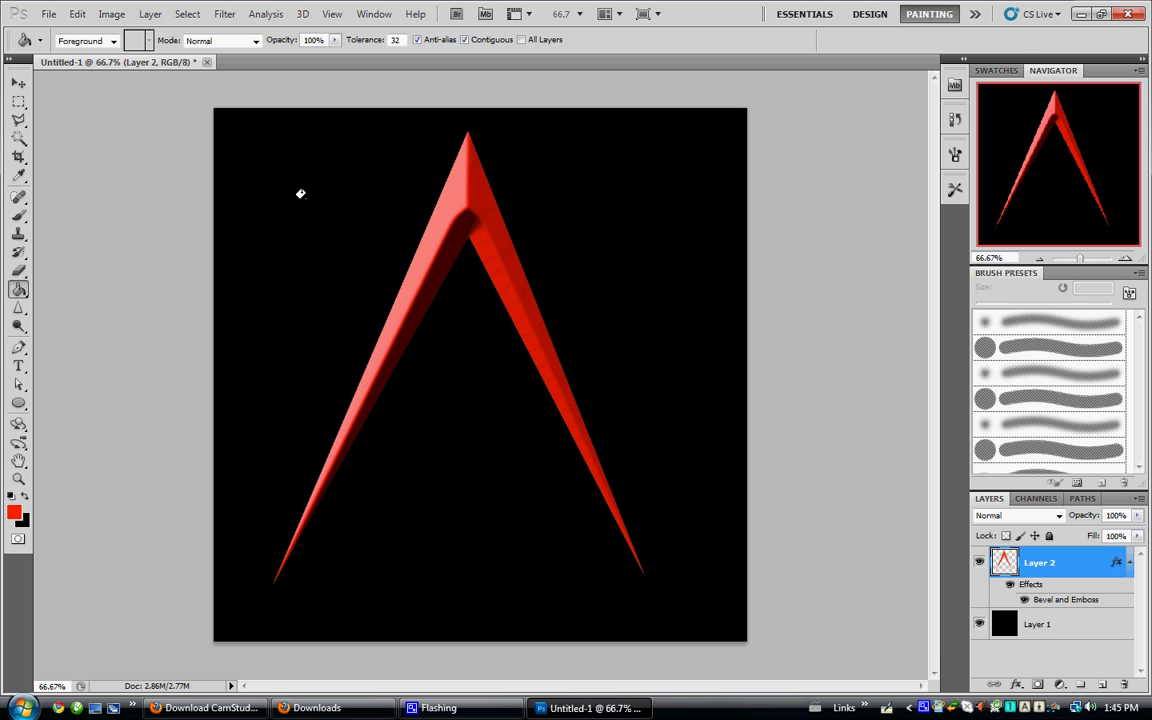
# Step: Add a red-filled circle on Layer 2 in the canvas's upper-left area using the Elliptical Marquee and Paint Bucket, and deselect it
pyautogui.click(18, 83)
pyautogui.click(18, 101)
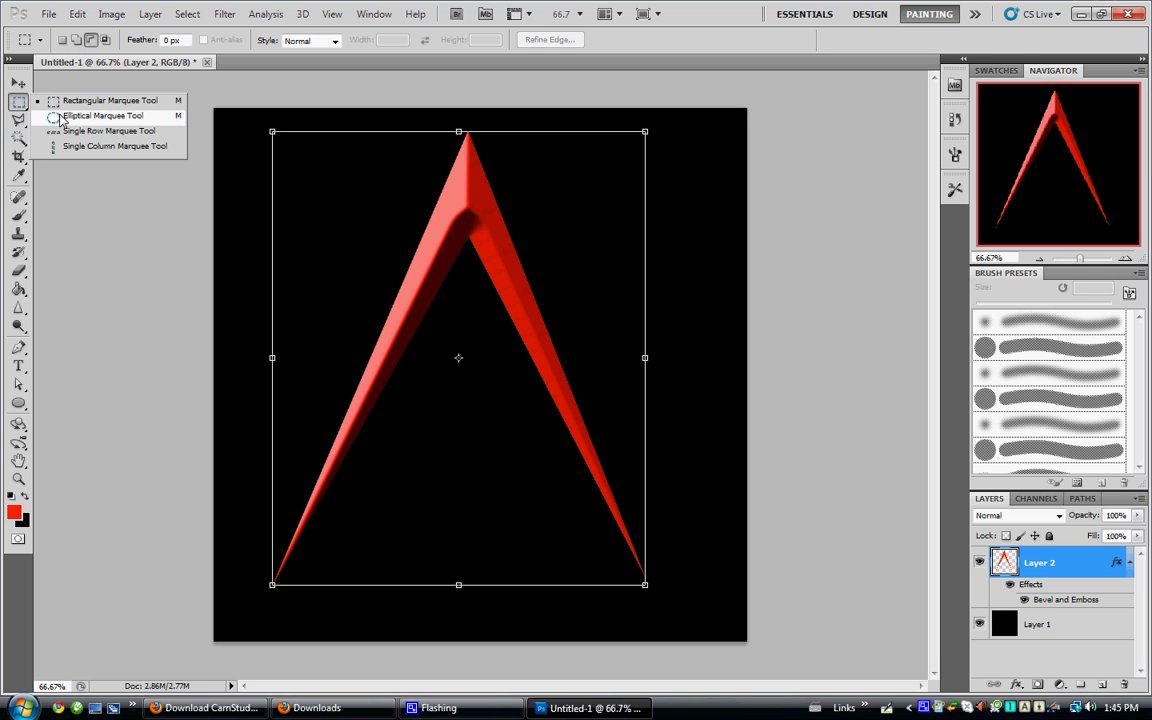
pyautogui.click(61, 117)
pyautogui.moveTo(228, 141); pyautogui.dragTo(377, 292)
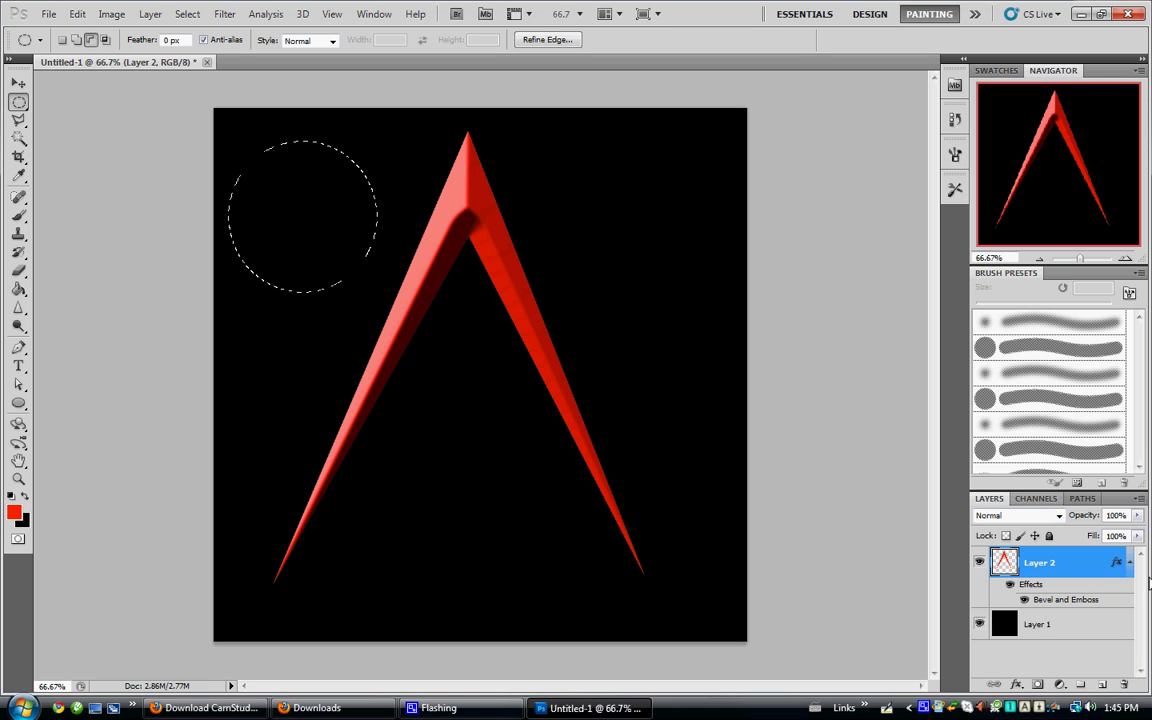
pyautogui.press('g')
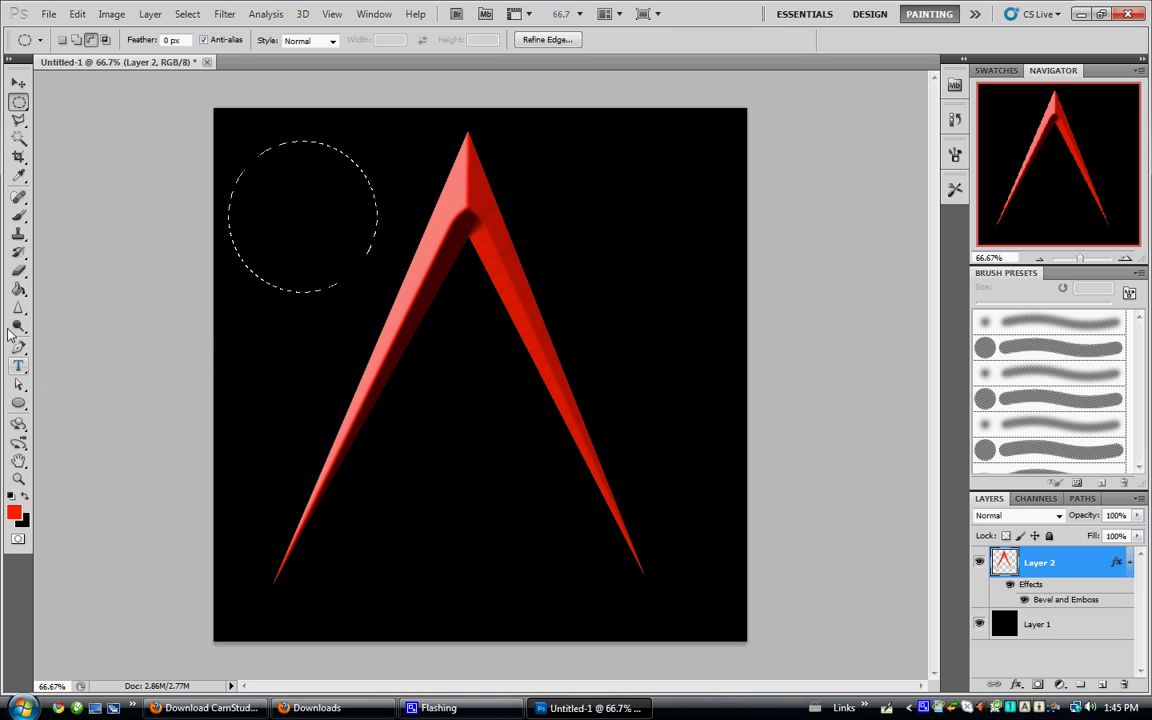
pyautogui.click(277, 207)
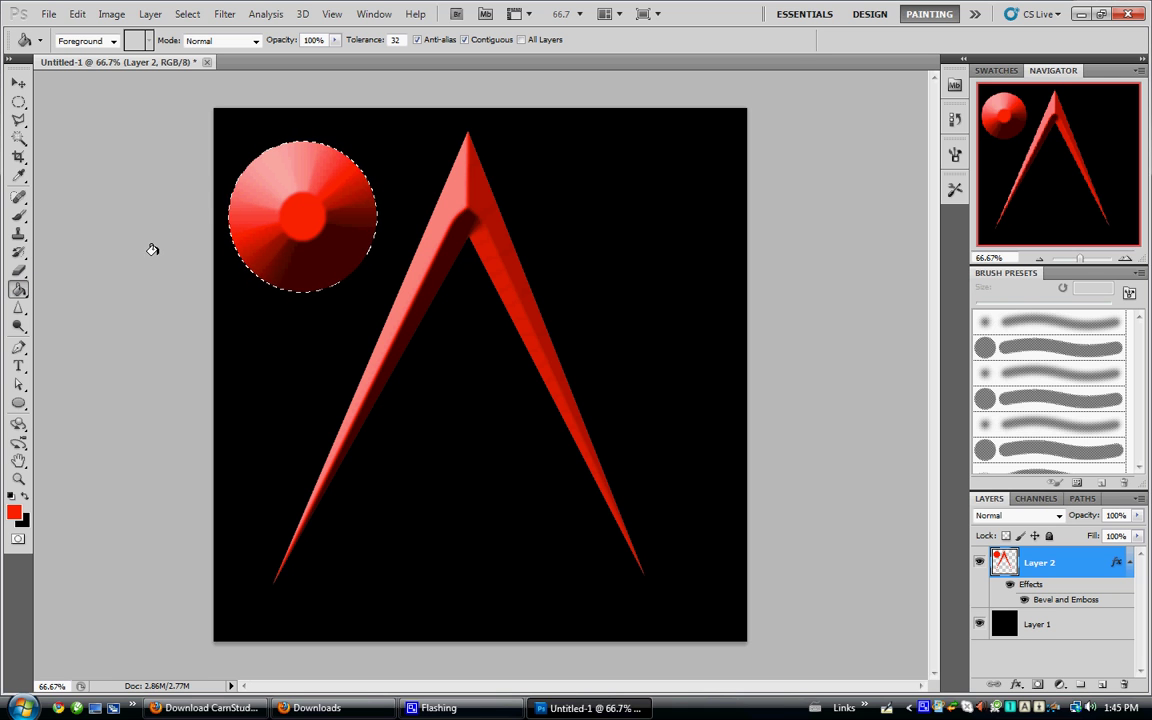
pyautogui.hotkey('ctrl', 'd')
# Step: Add a text line across the chevron's lower right leg with a first name followed by the word SHAPE
pyautogui.click(19, 366)
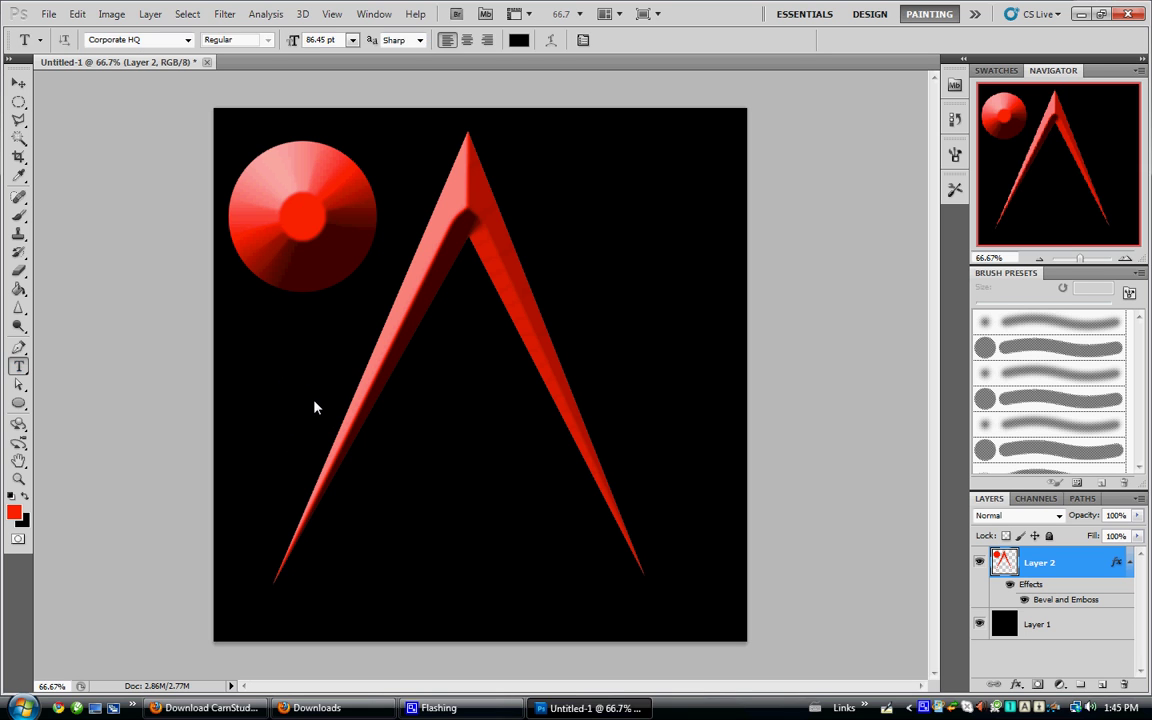
pyautogui.click(392, 549)
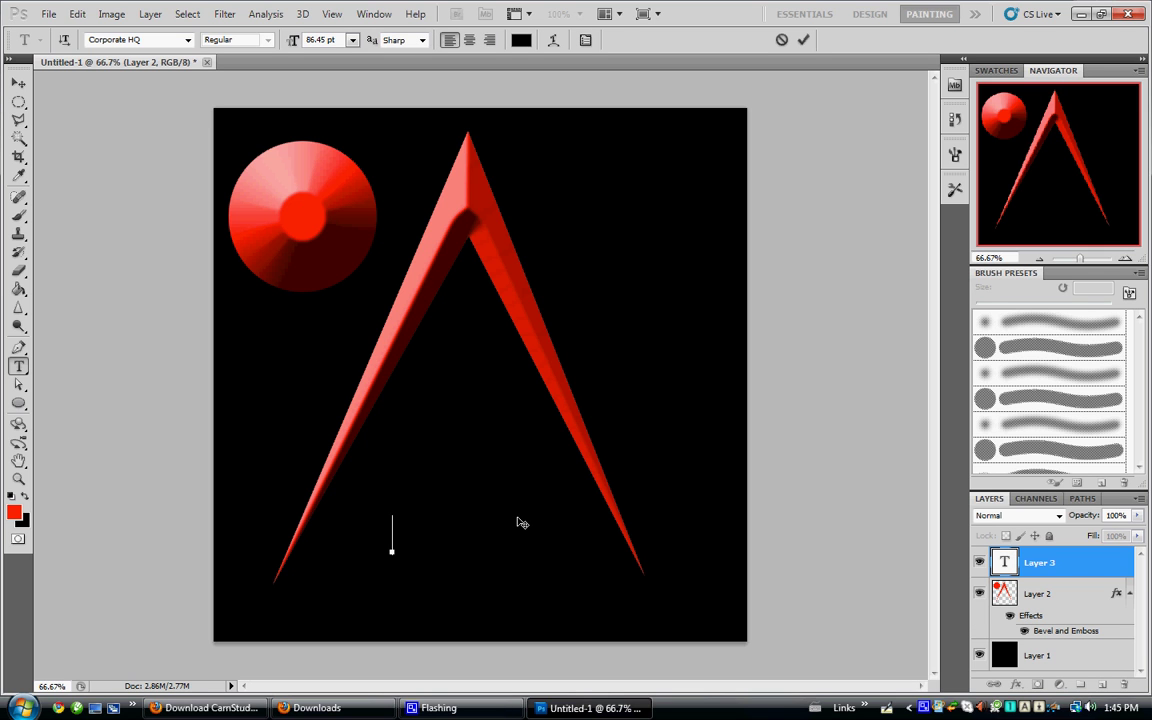
pyautogui.write('abca')
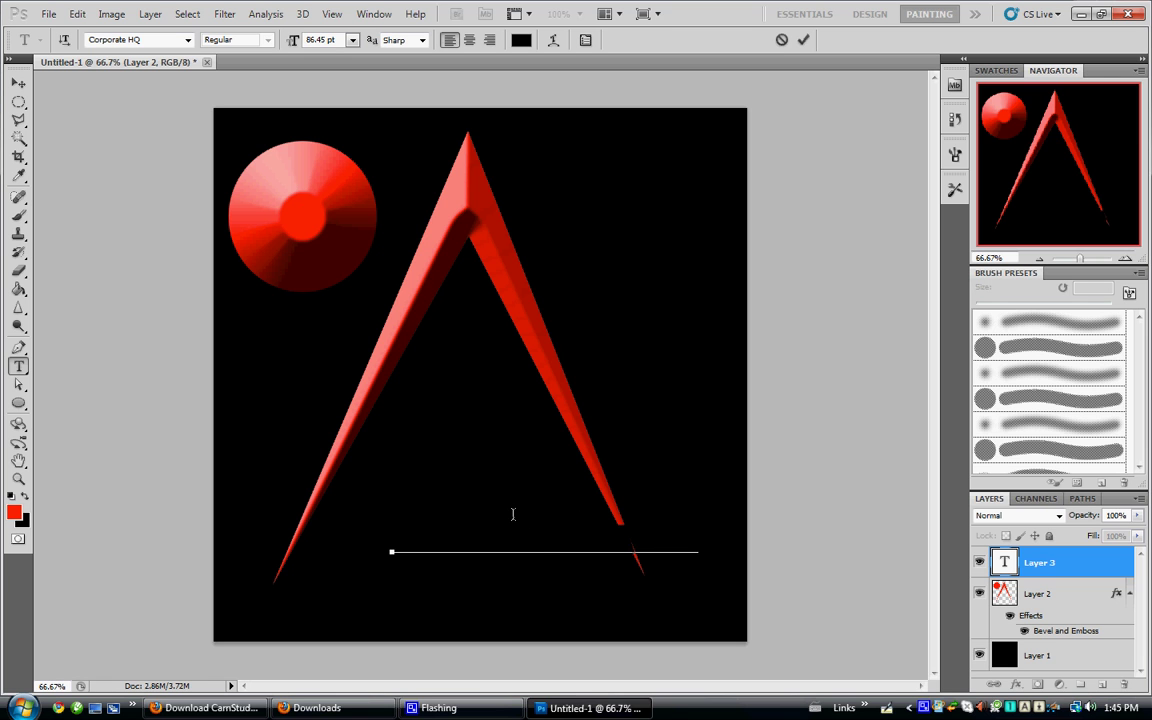
# Step: Recolor the whole text line to white (ffffff)
pyautogui.hotkey('ctrl', 'a')
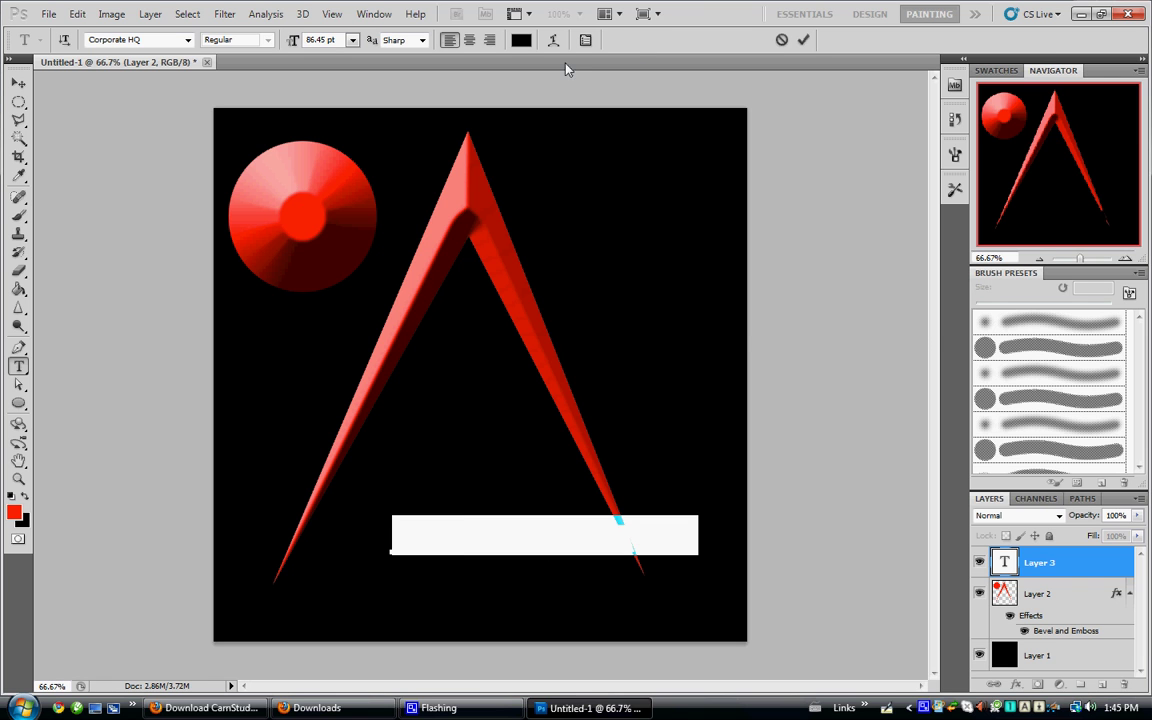
pyautogui.click(521, 40)
pyautogui.click(674, 190)
pyautogui.click(616, 84)
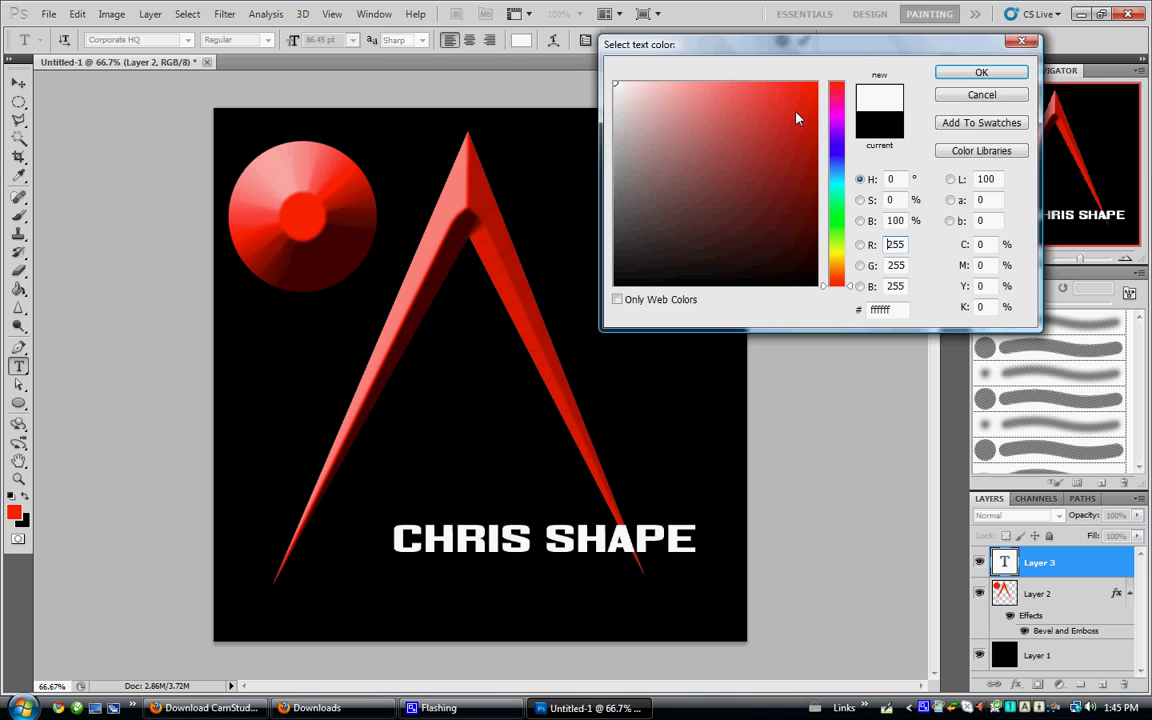
pyautogui.click(979, 71)
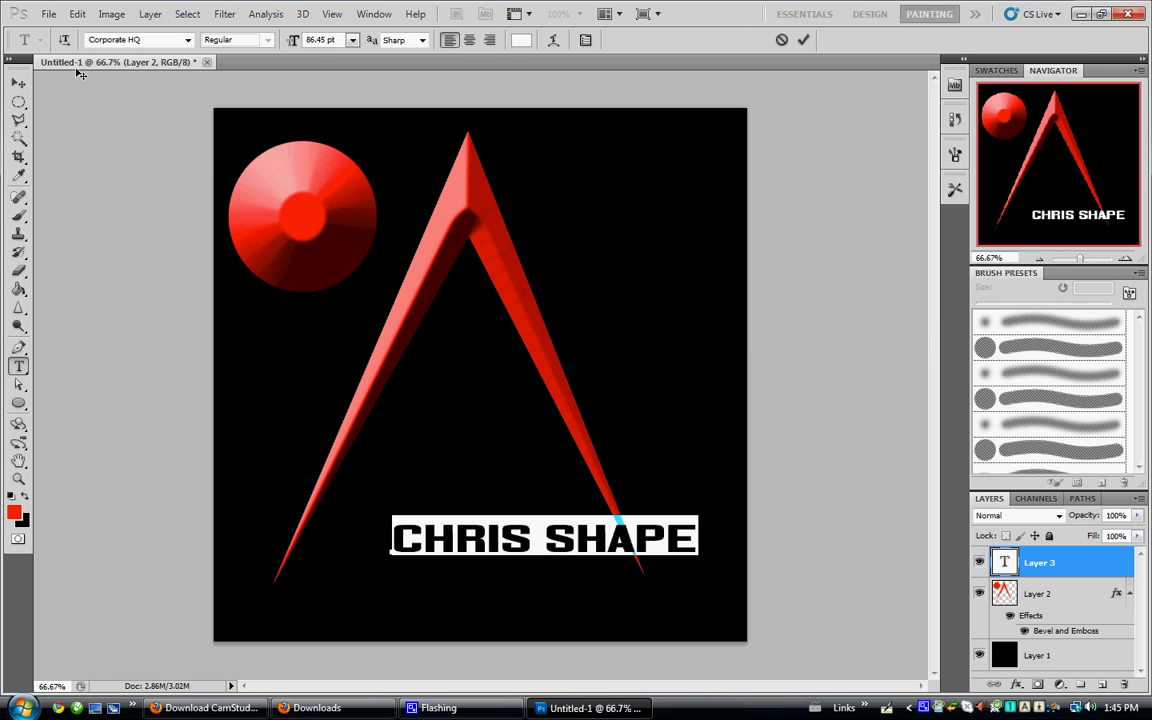
# Step: Set the text line's font to Colony Wars and shift the text left across both chevron legs
pyautogui.click(186, 40)
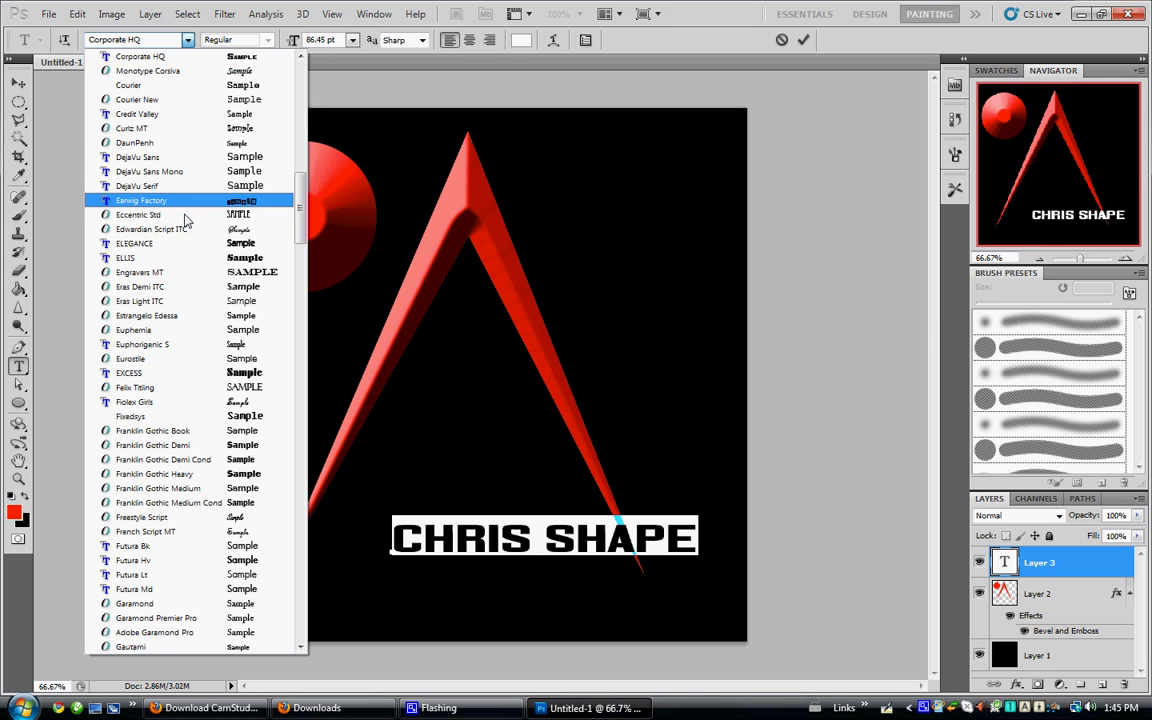
pyautogui.scroll(6, 193, 259)
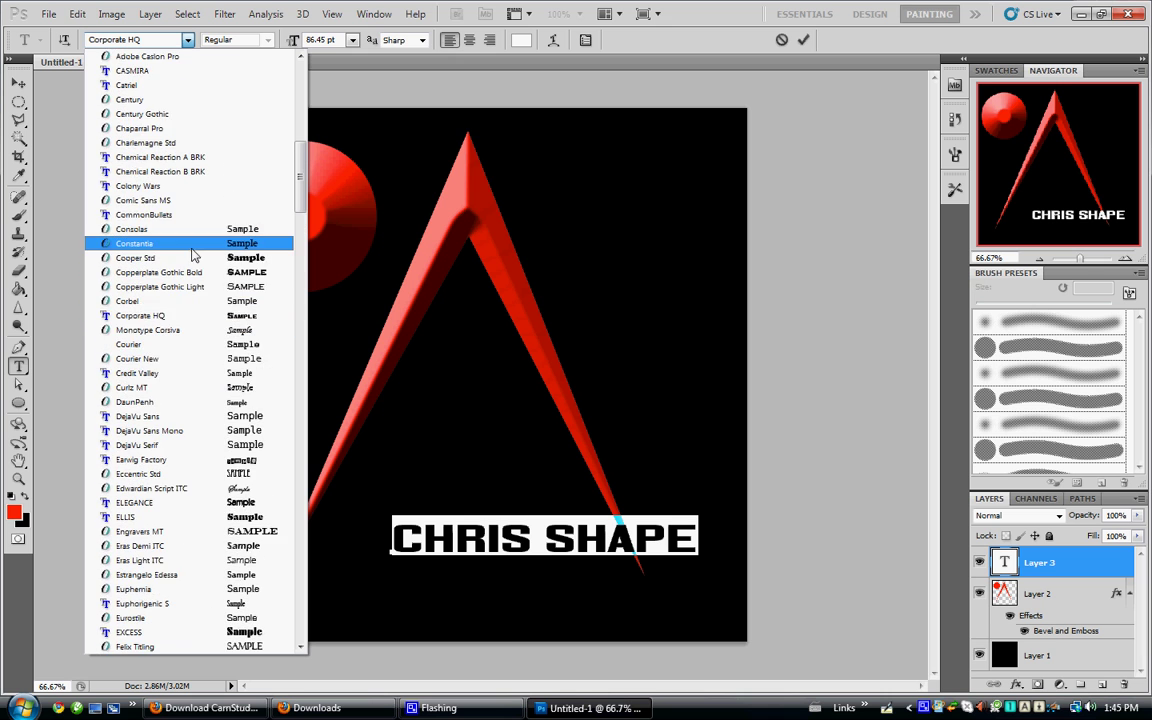
pyautogui.scroll(4, 193, 255)
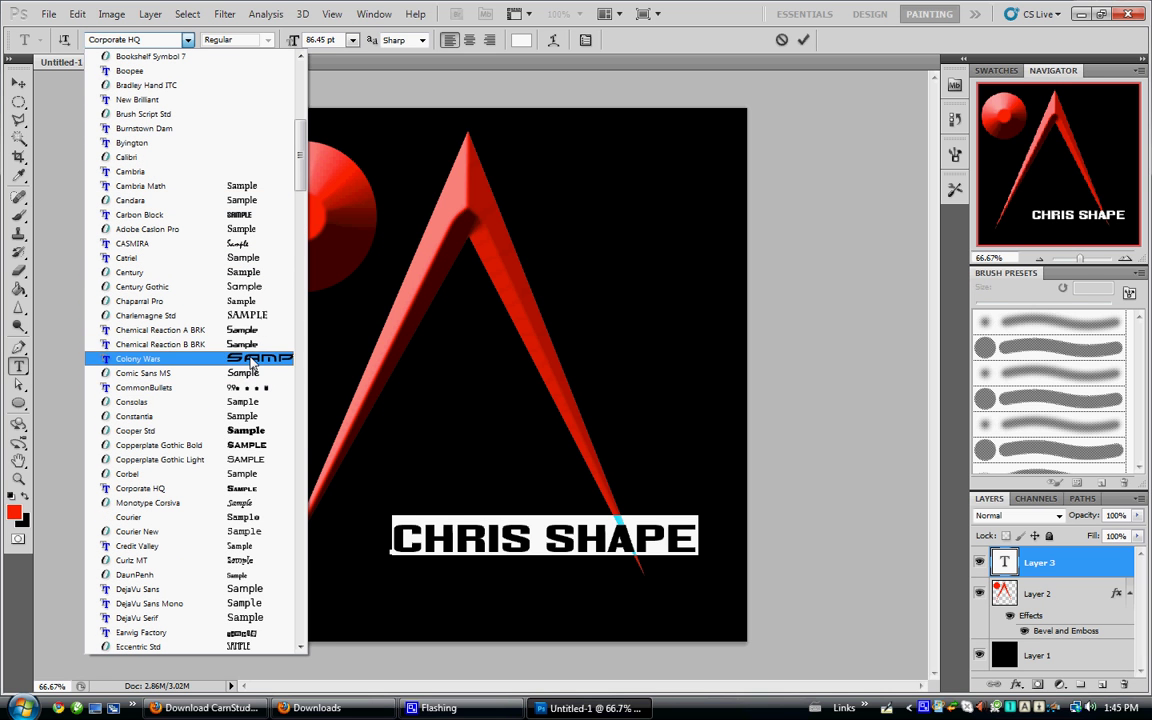
pyautogui.click(240, 358)
pyautogui.click(19, 82)
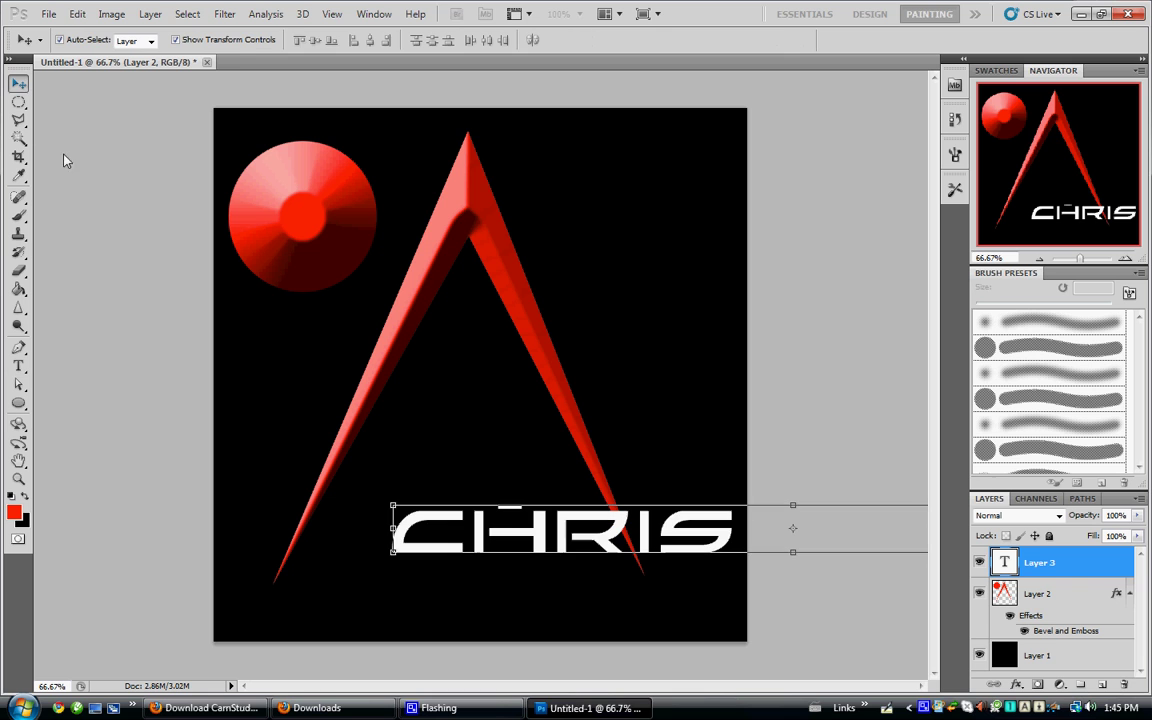
pyautogui.moveTo(535, 528); pyautogui.dragTo(390, 523)
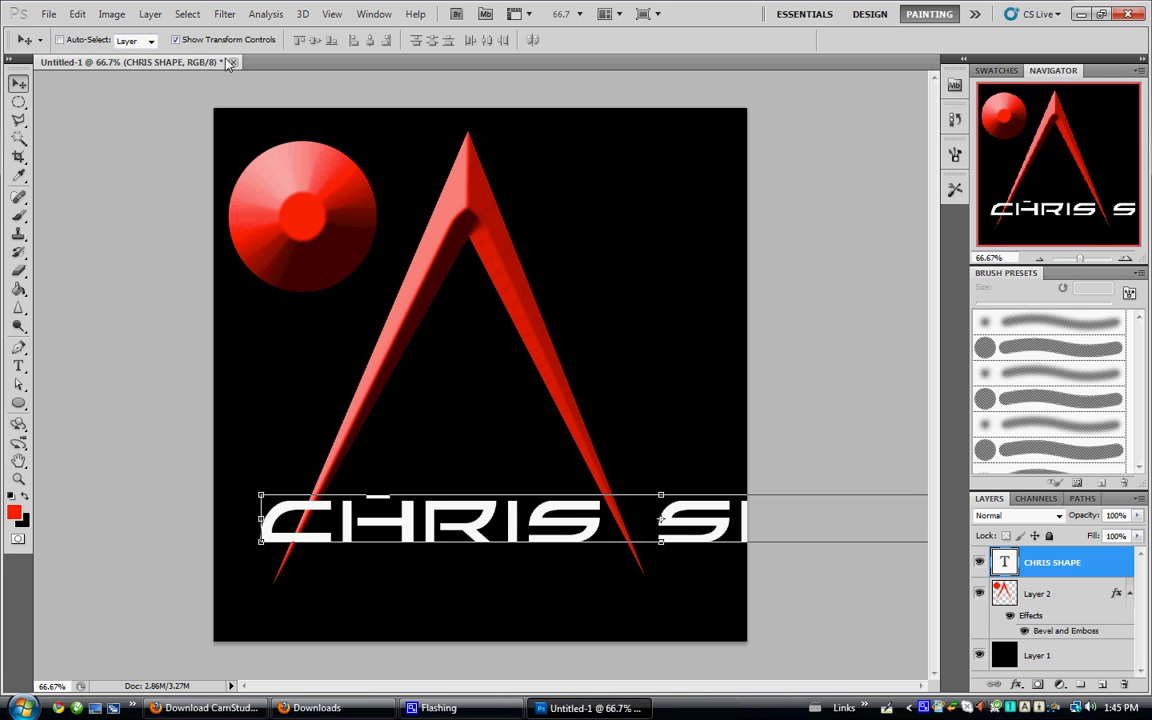
# Step: Enable auto-selection of layers for the Move tool and keep the transform controls shown
pyautogui.click(175, 40)
pyautogui.click(138, 40)
pyautogui.click(122, 52)
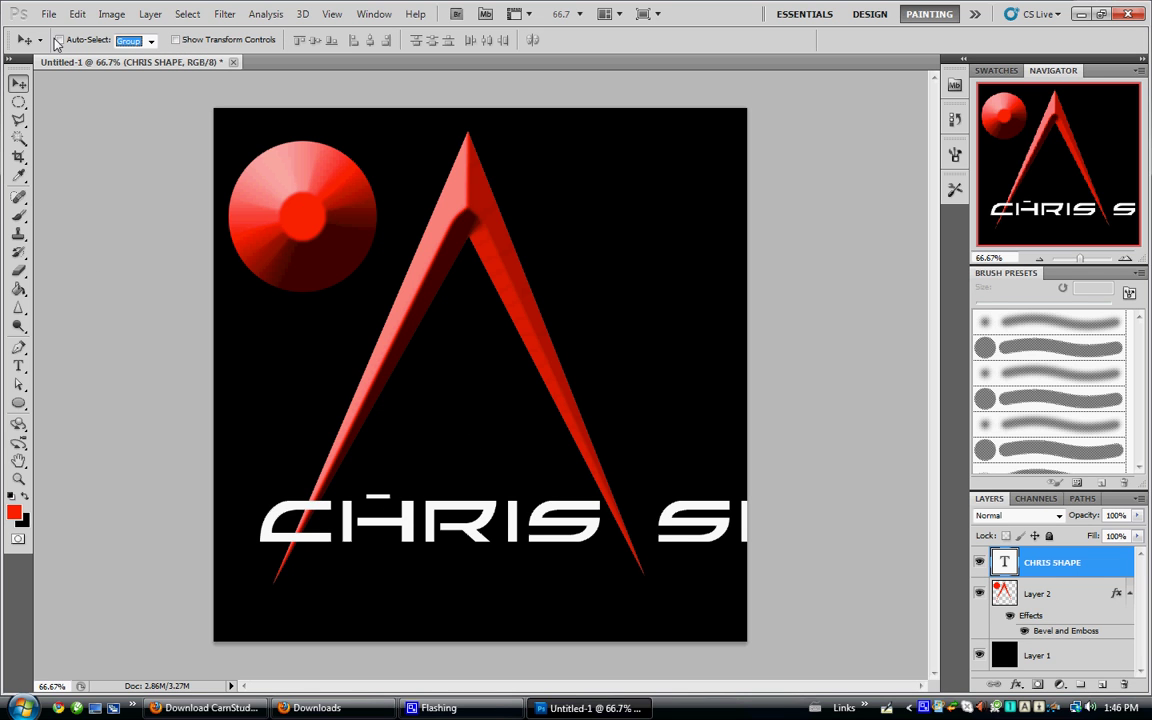
pyautogui.click(140, 41)
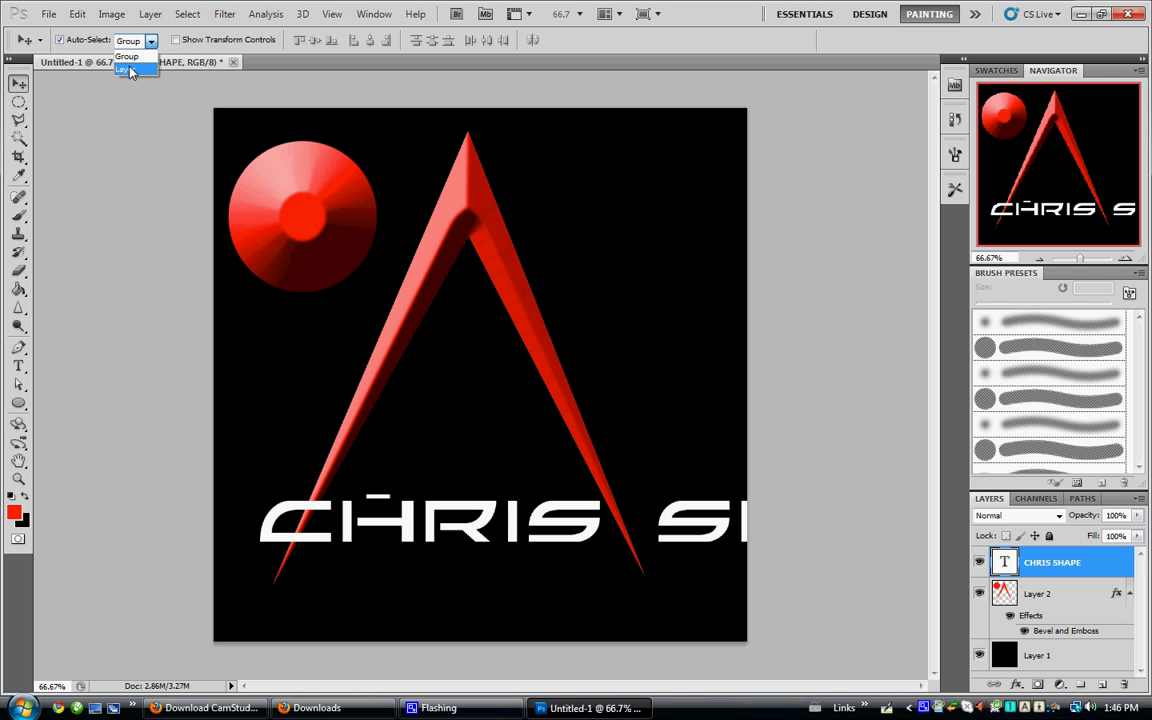
pyautogui.click(122, 66)
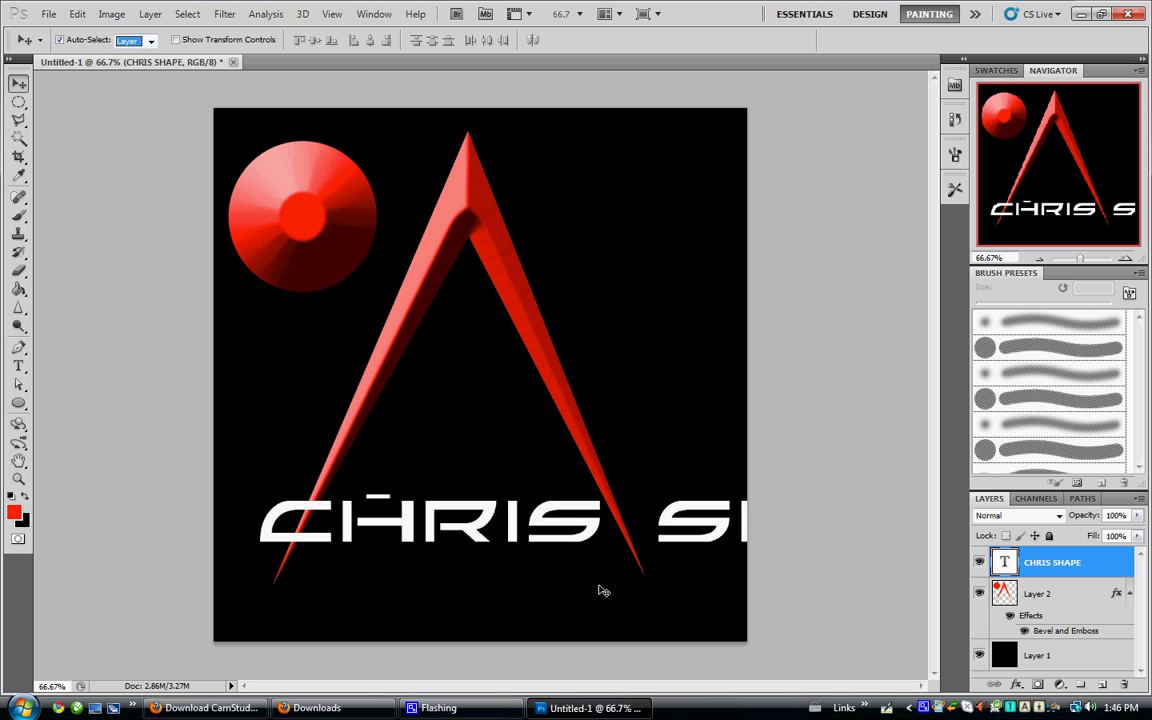
pyautogui.click(490, 248)
pyautogui.click(440, 528)
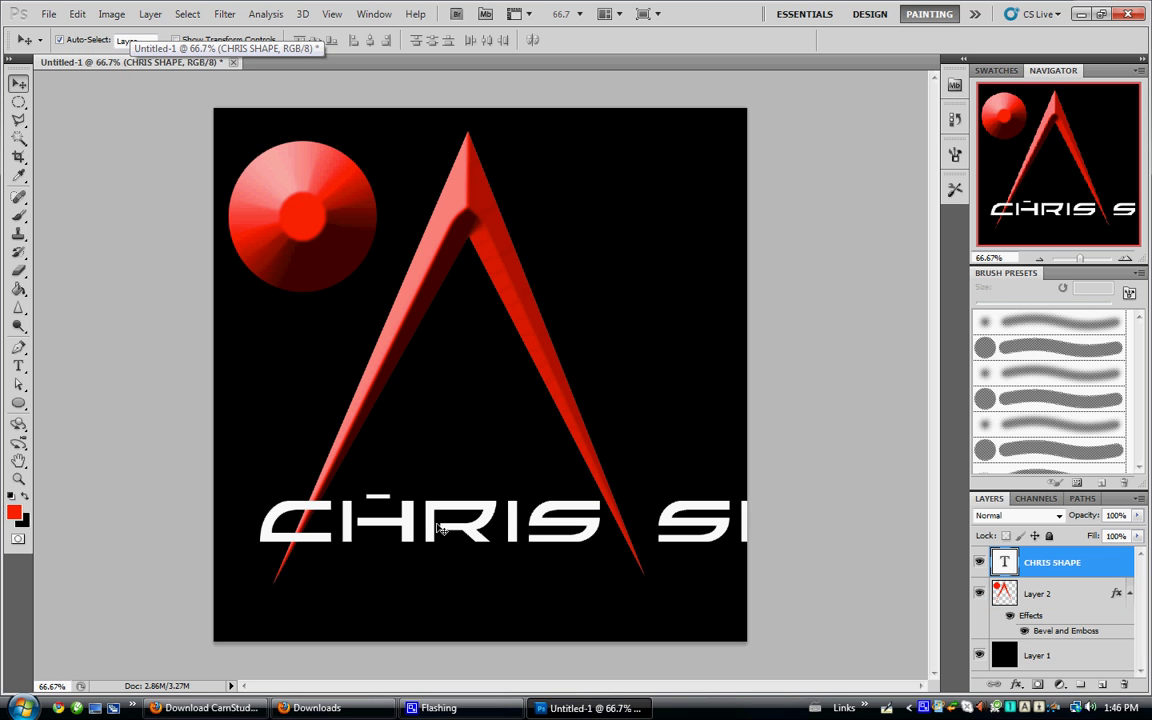
pyautogui.click(176, 40)
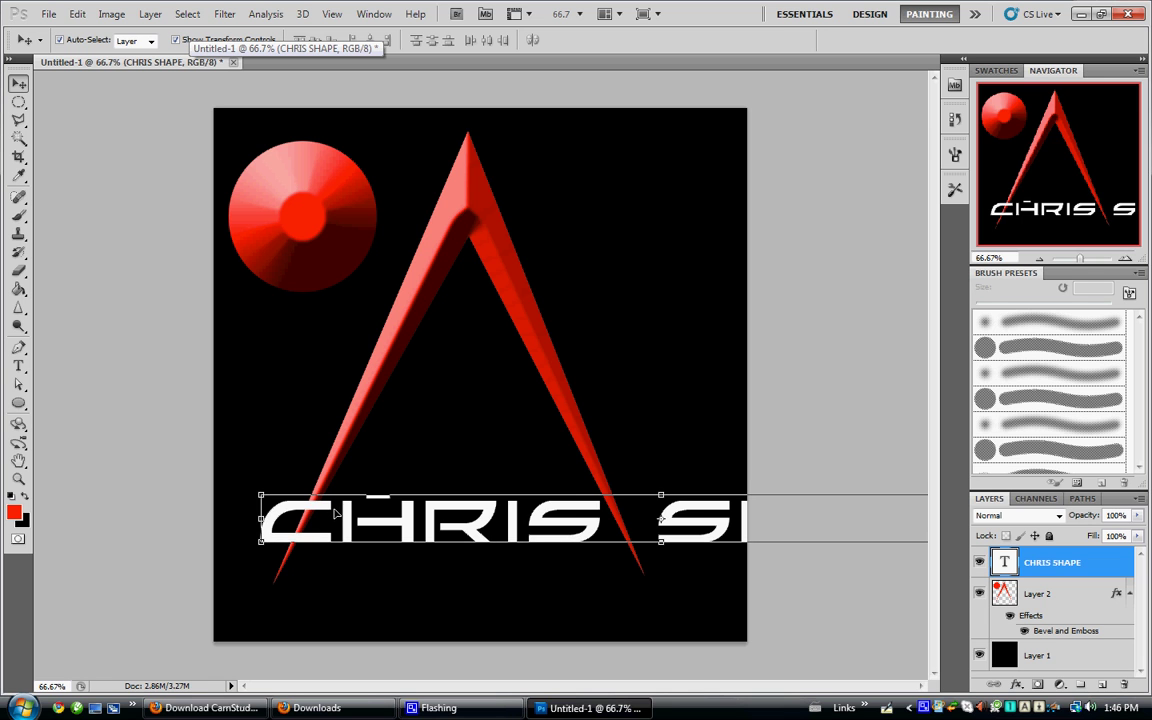
# Step: Scale the text line down to about the width between the chevron's feet and place it centered just below them
pyautogui.moveTo(336, 513); pyautogui.dragTo(388, 319)
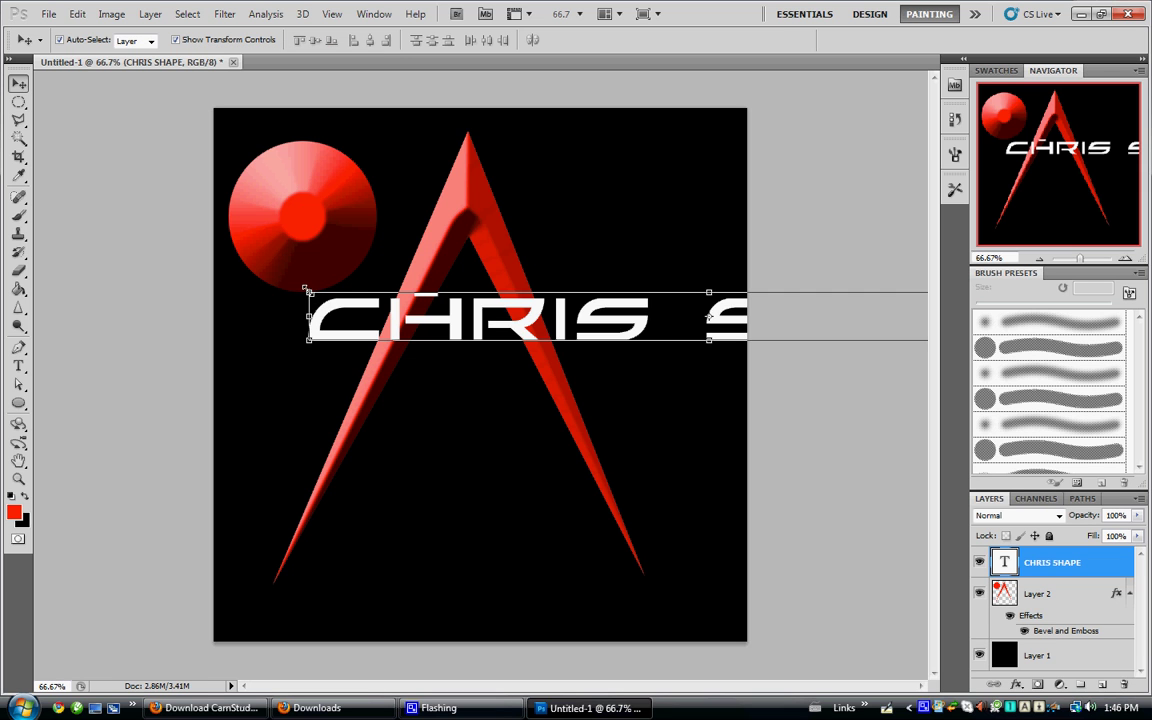
pyautogui.moveTo(307, 291); pyautogui.dragTo(270, 480)
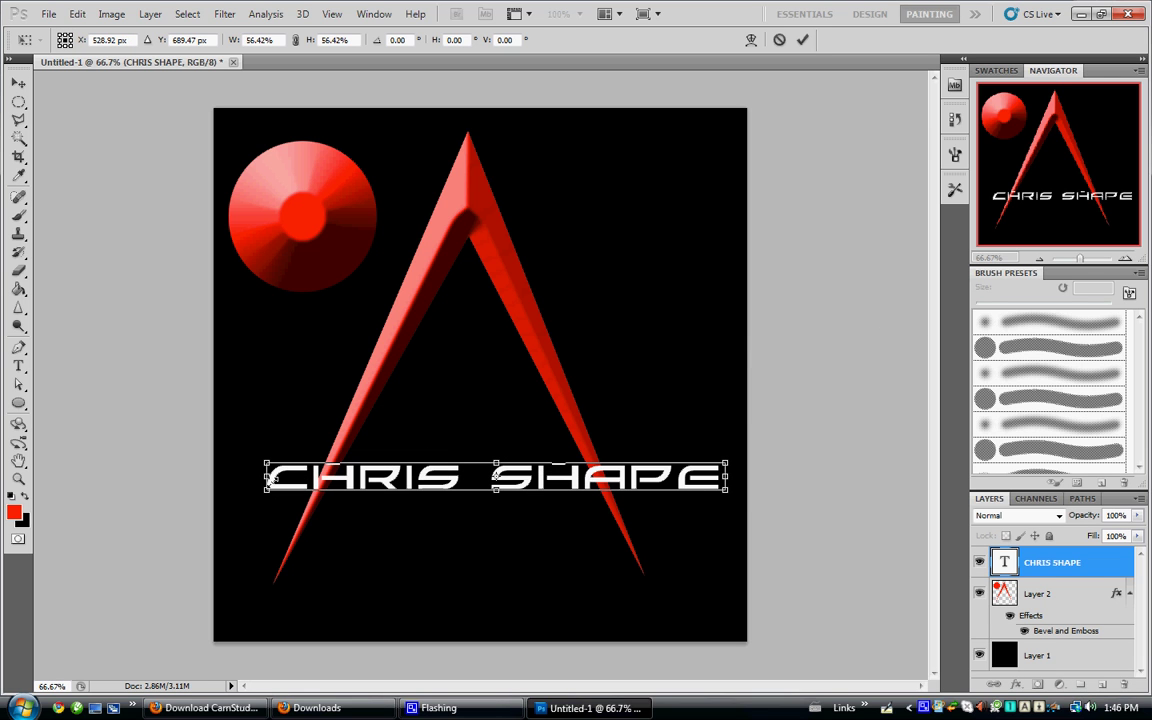
pyautogui.moveTo(265, 477)
pyautogui.mouseDown()
pyautogui.moveTo(368, 477)
pyautogui.moveTo(272, 477)
pyautogui.mouseUp()
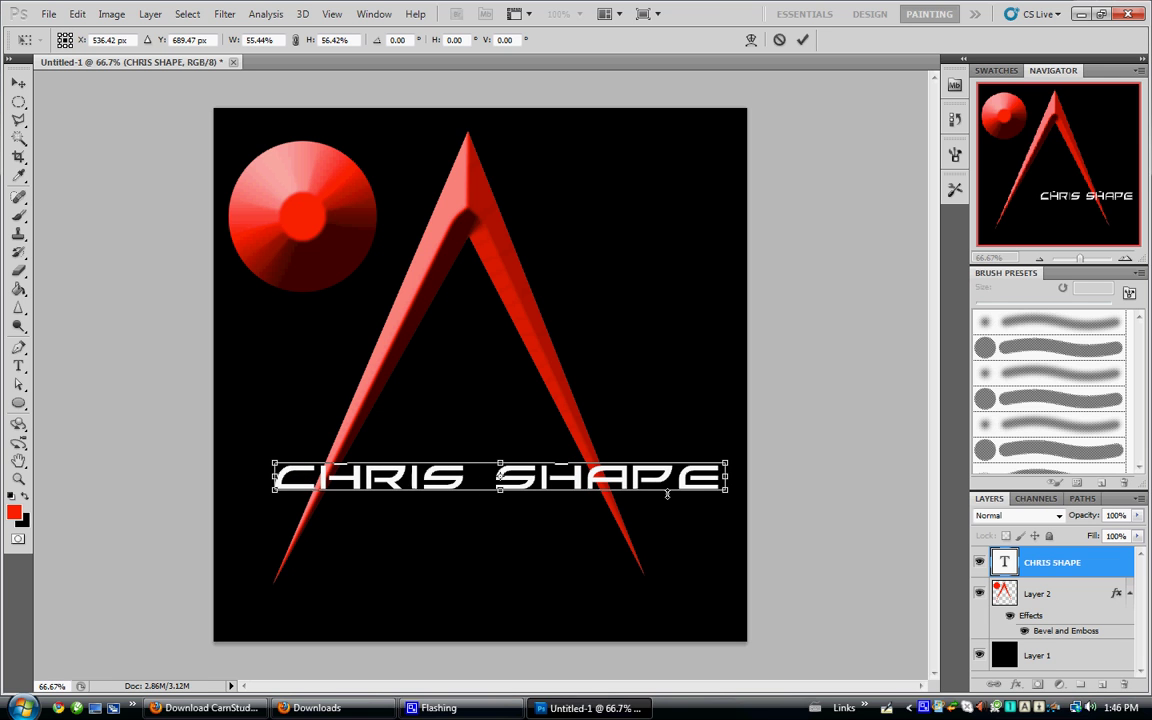
pyautogui.moveTo(726, 477); pyautogui.dragTo(628, 472)
pyautogui.press('Return')
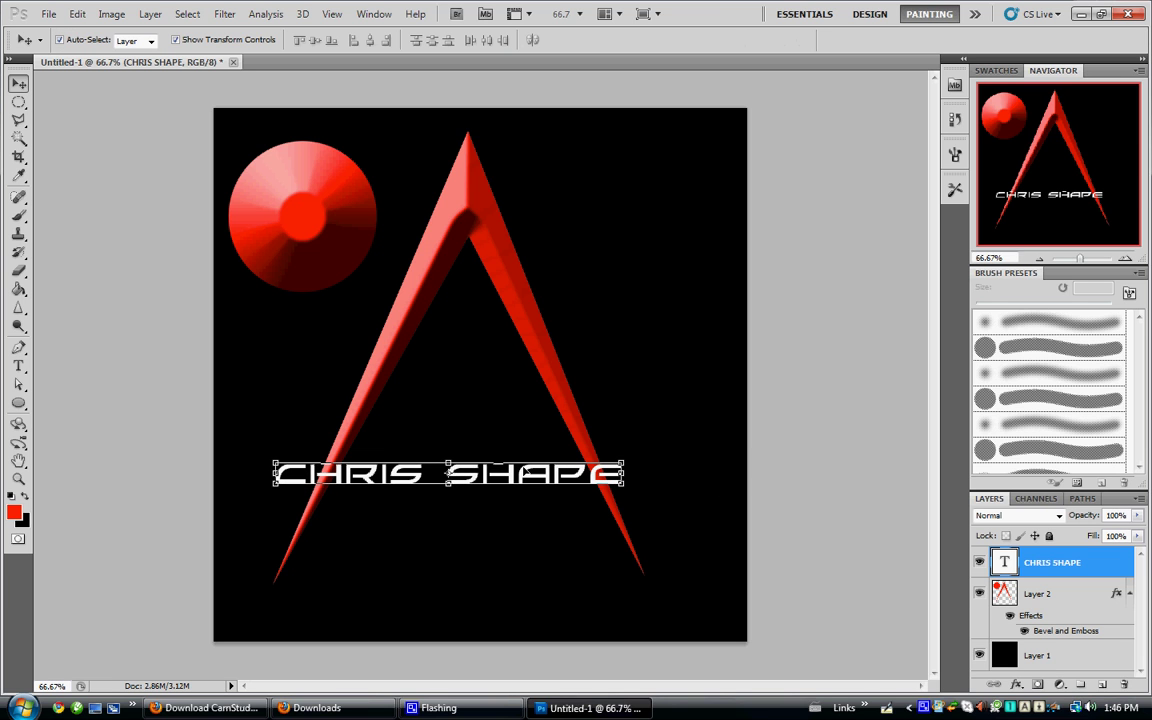
pyautogui.moveTo(473, 474); pyautogui.dragTo(475, 594)
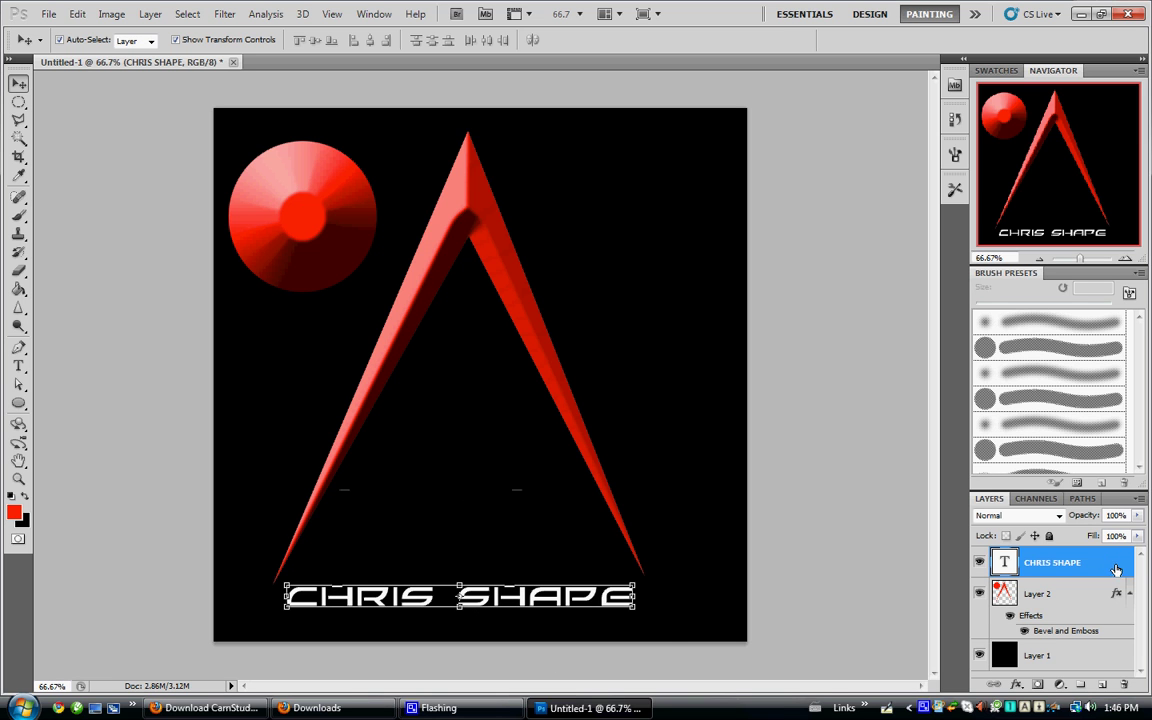
# Step: Apply an Inner Bevel from Bevel and Emboss to the text layer with depth about 570% and size 7 px
pyautogui.doubleClick(1006, 563)
pyautogui.click(18, 83)
pyautogui.doubleClick(1094, 566)
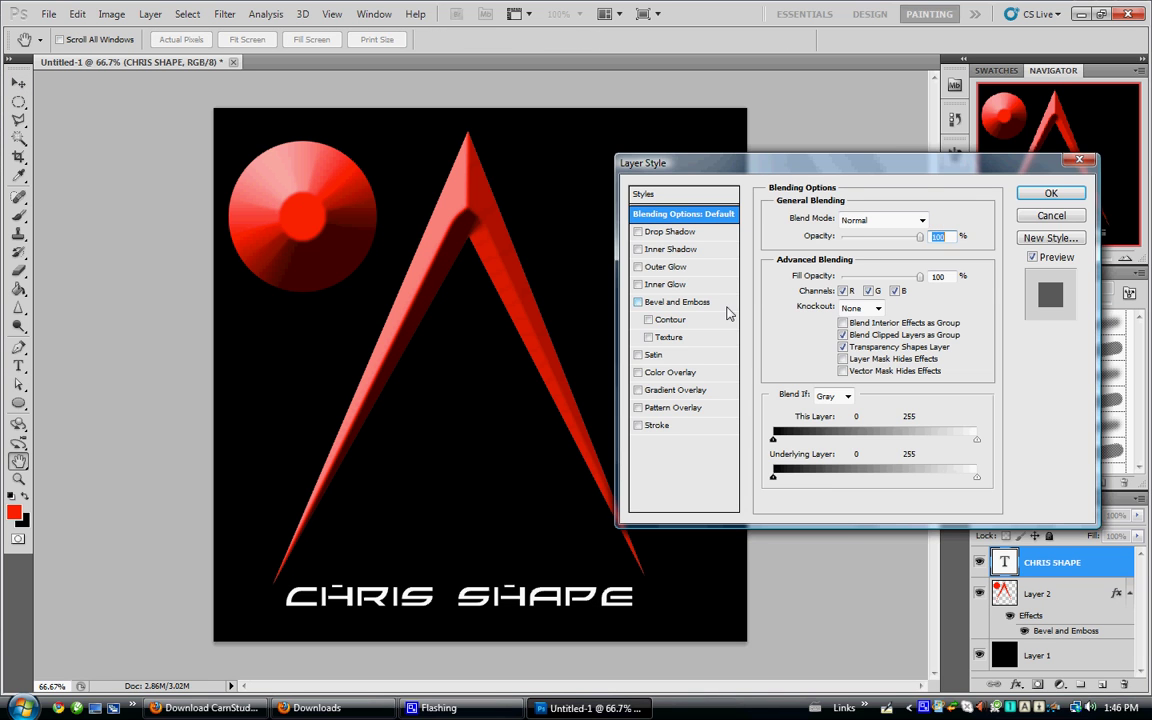
pyautogui.click(680, 303)
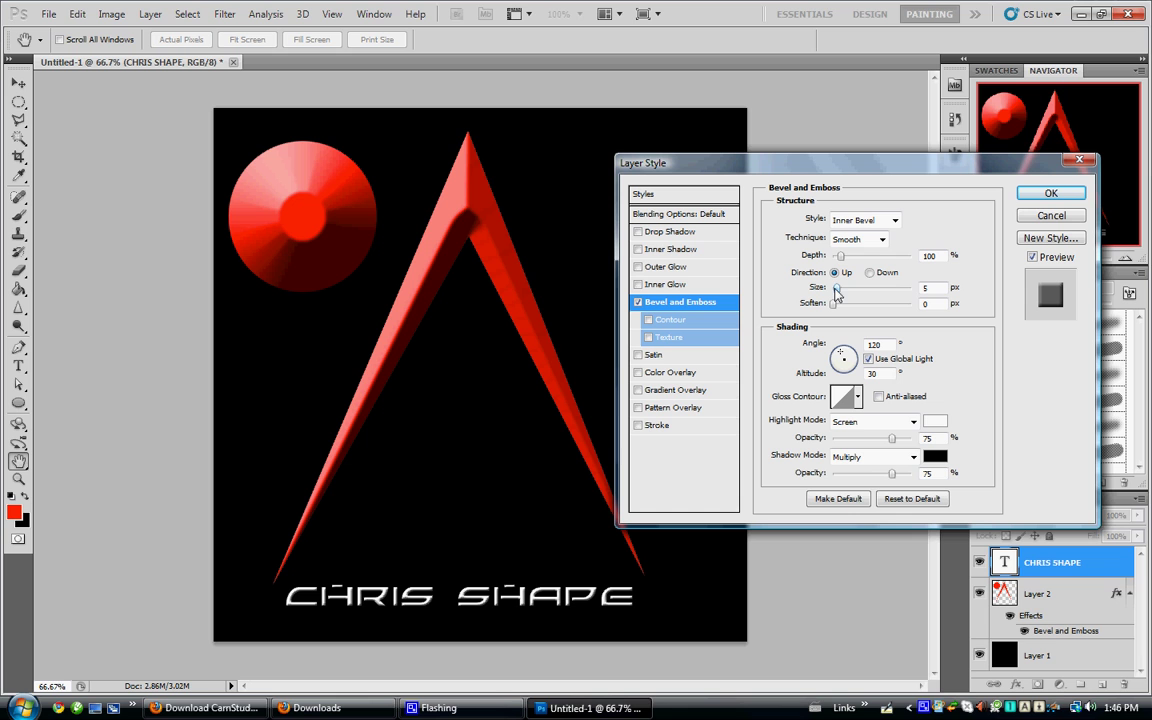
pyautogui.moveTo(836, 293); pyautogui.dragTo(879, 273)
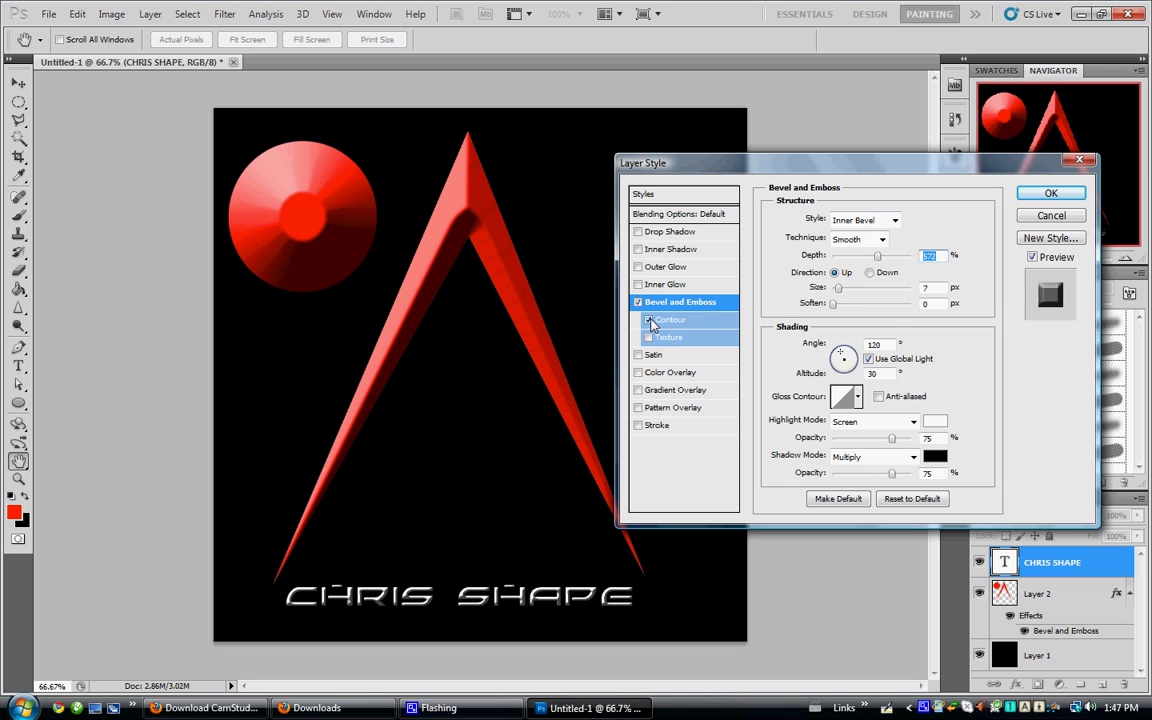
# Step: Try a Texture on the text's bevel, comparing the two available patterns without a contour
pyautogui.click(649, 320)
pyautogui.click(649, 339)
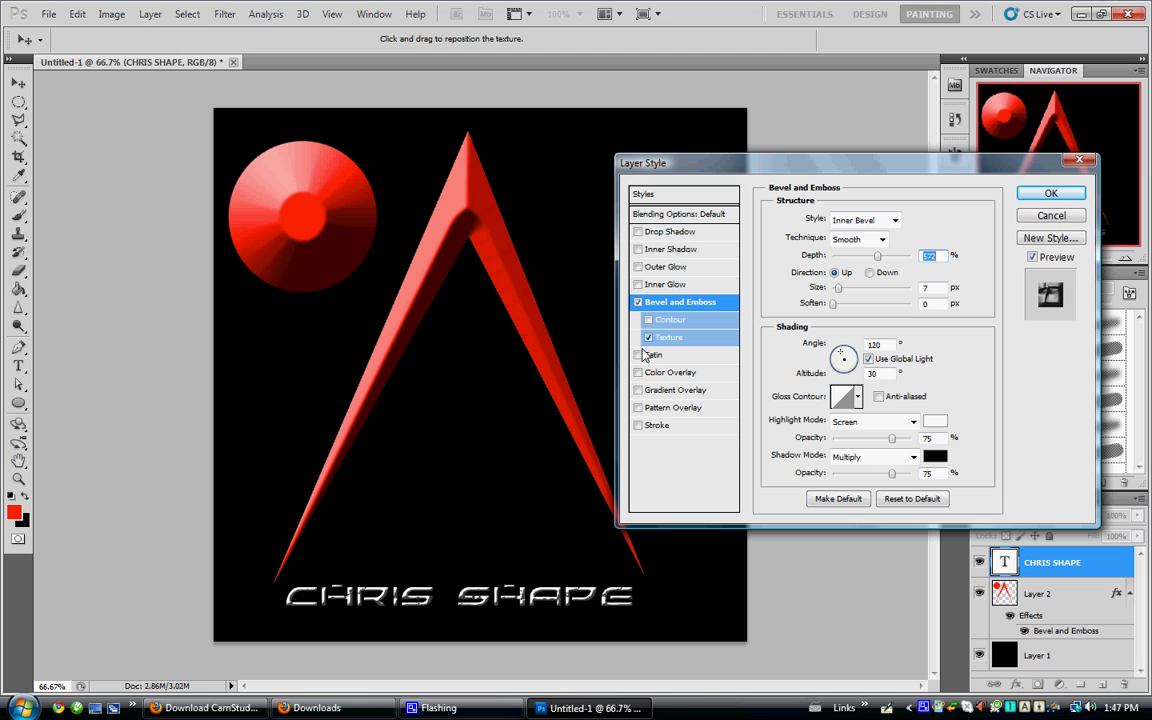
pyautogui.click(686, 339)
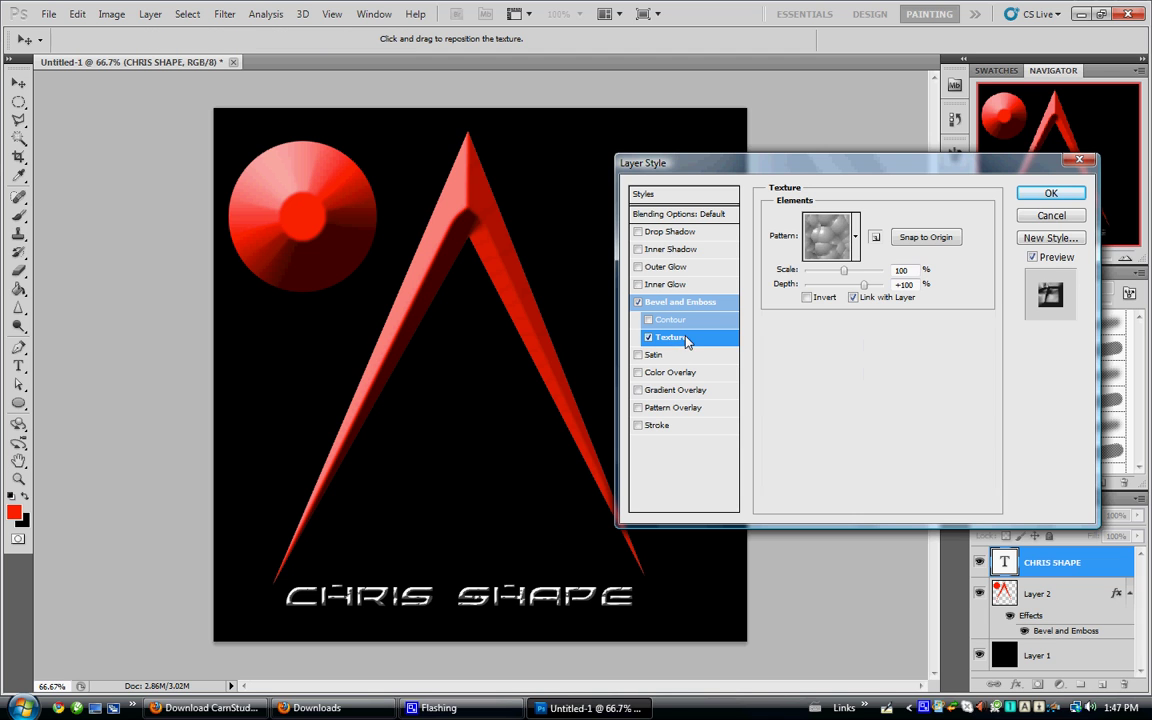
pyautogui.click(838, 252)
pyautogui.click(778, 287)
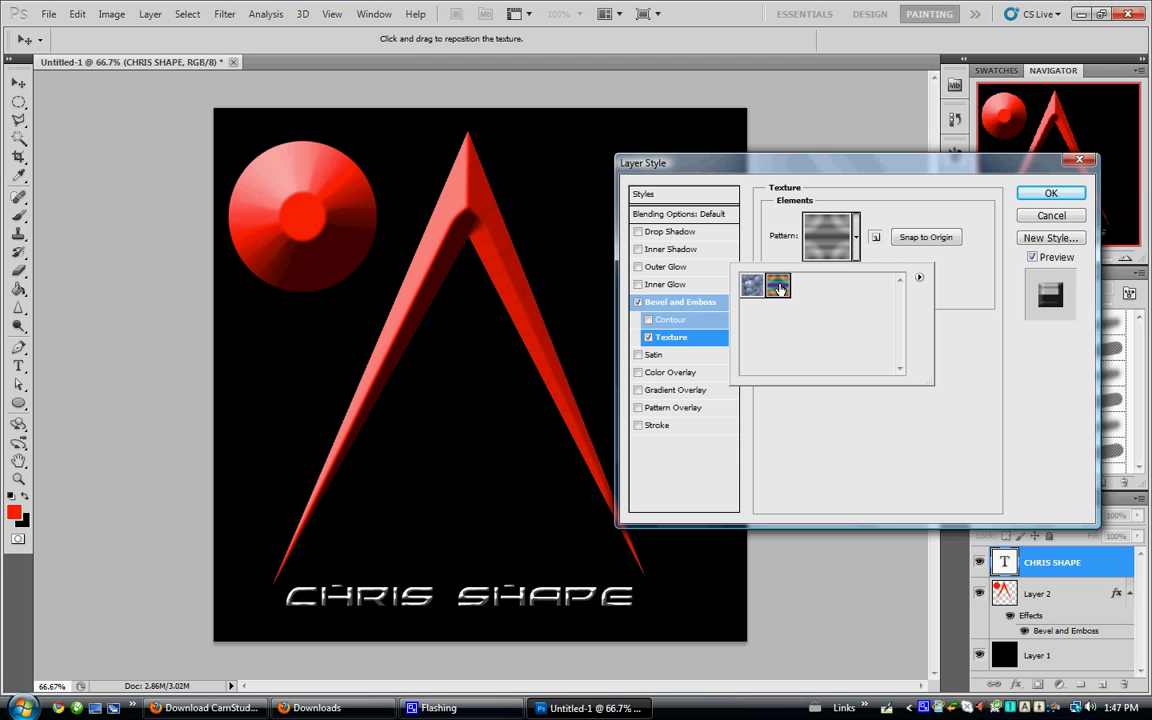
pyautogui.click(752, 287)
# Step: Replace the pattern set with Rock Patterns, try a light speckled one as the bevel texture, and turn Texture off
pyautogui.click(919, 277)
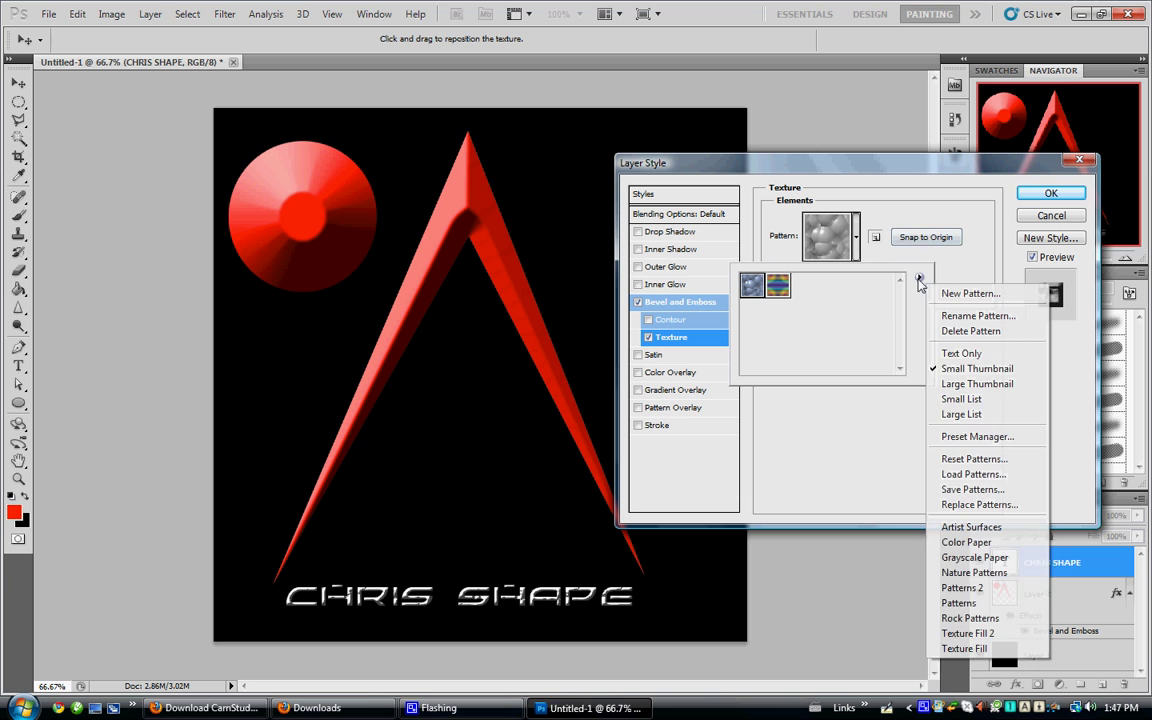
pyautogui.click(954, 627)
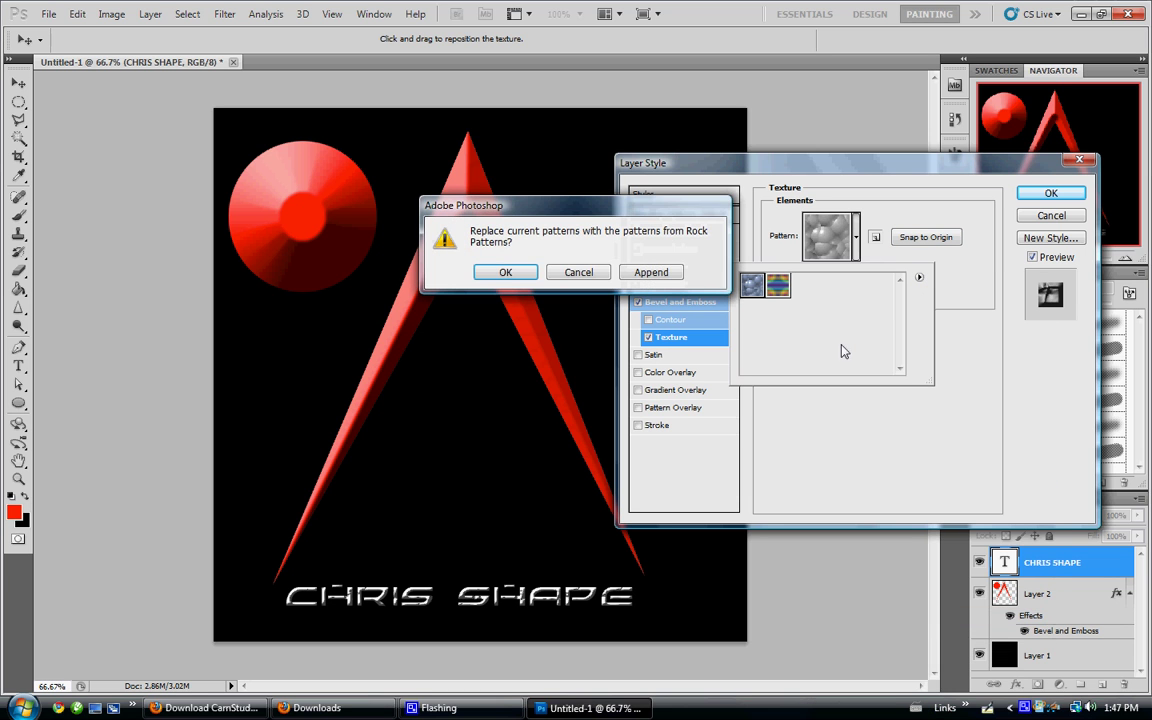
pyautogui.click(508, 272)
pyautogui.click(829, 286)
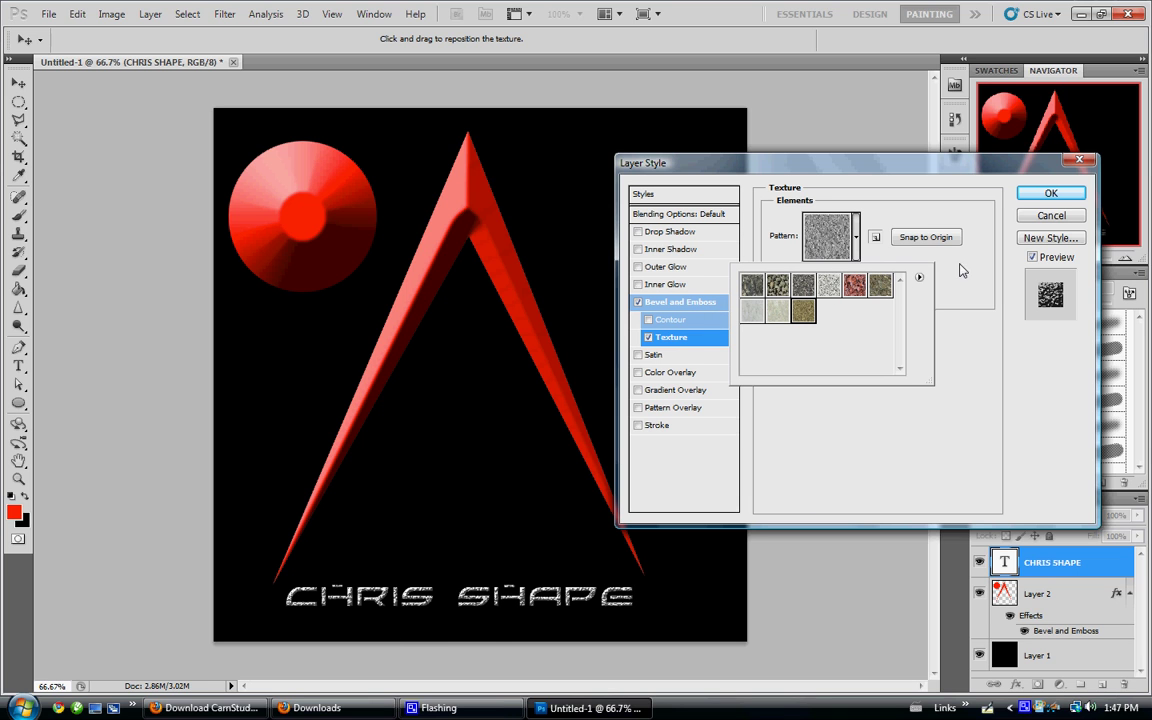
pyautogui.click(933, 316)
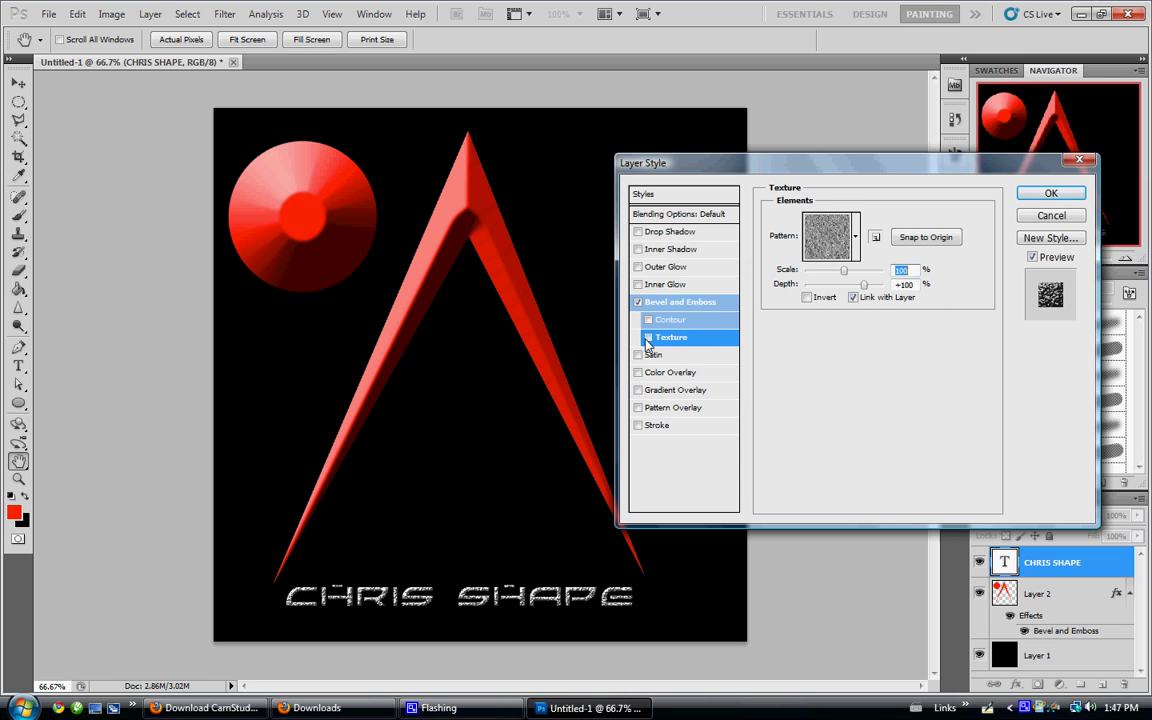
pyautogui.click(648, 337)
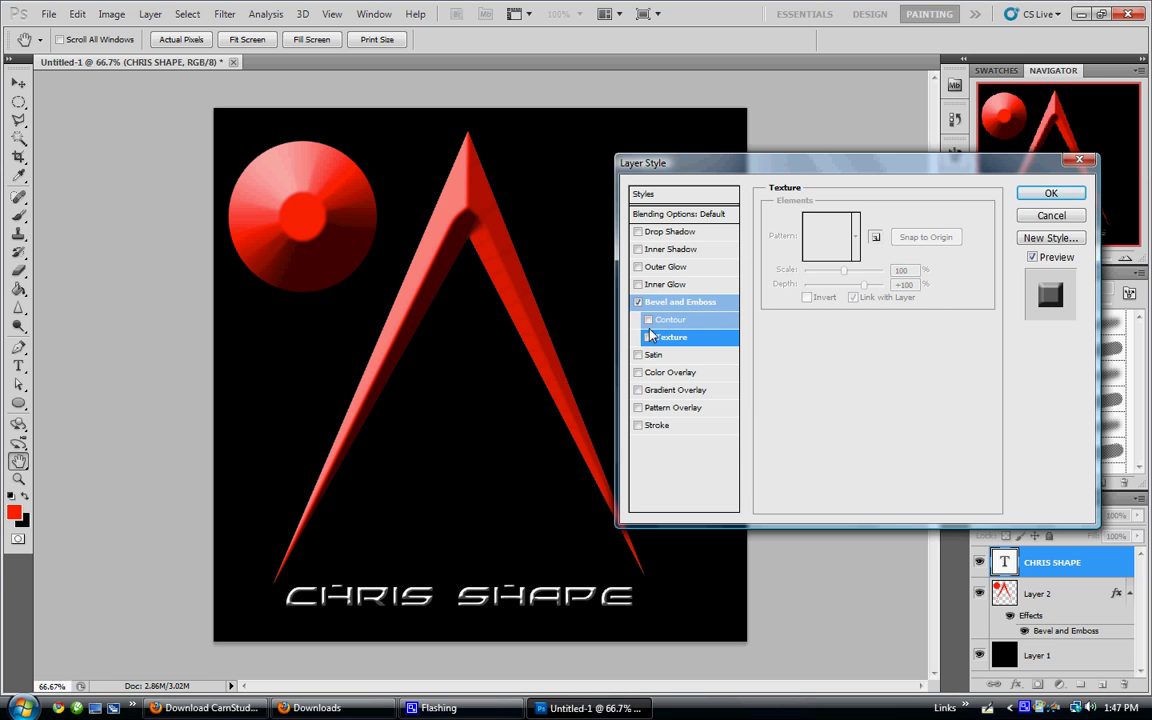
# Step: Add an Outer Glow to the text layer and set its color to bright red
pyautogui.click(660, 268)
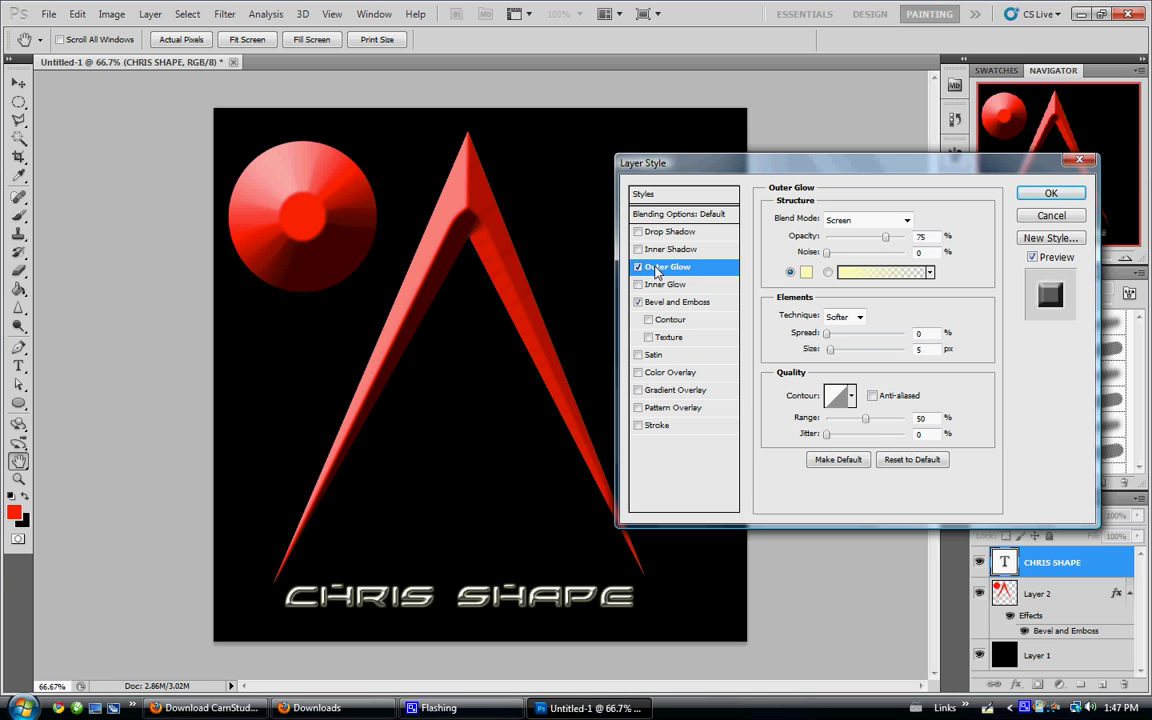
pyautogui.click(805, 273)
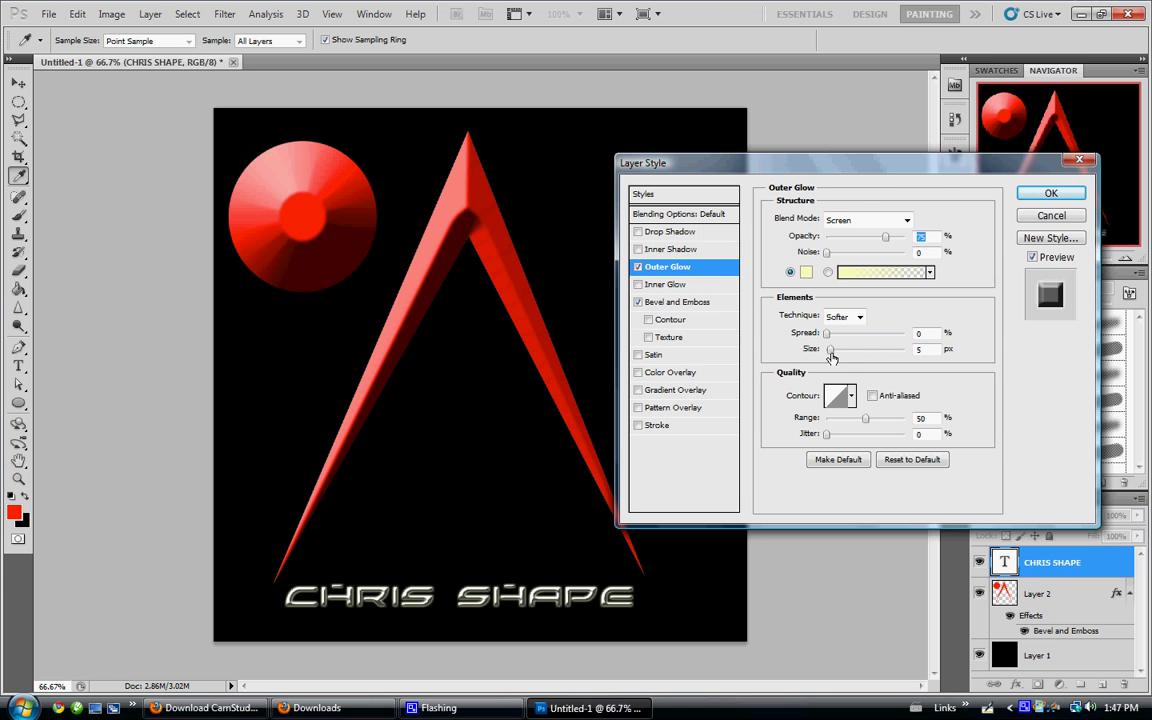
pyautogui.moveTo(836, 186); pyautogui.dragTo(836, 285)
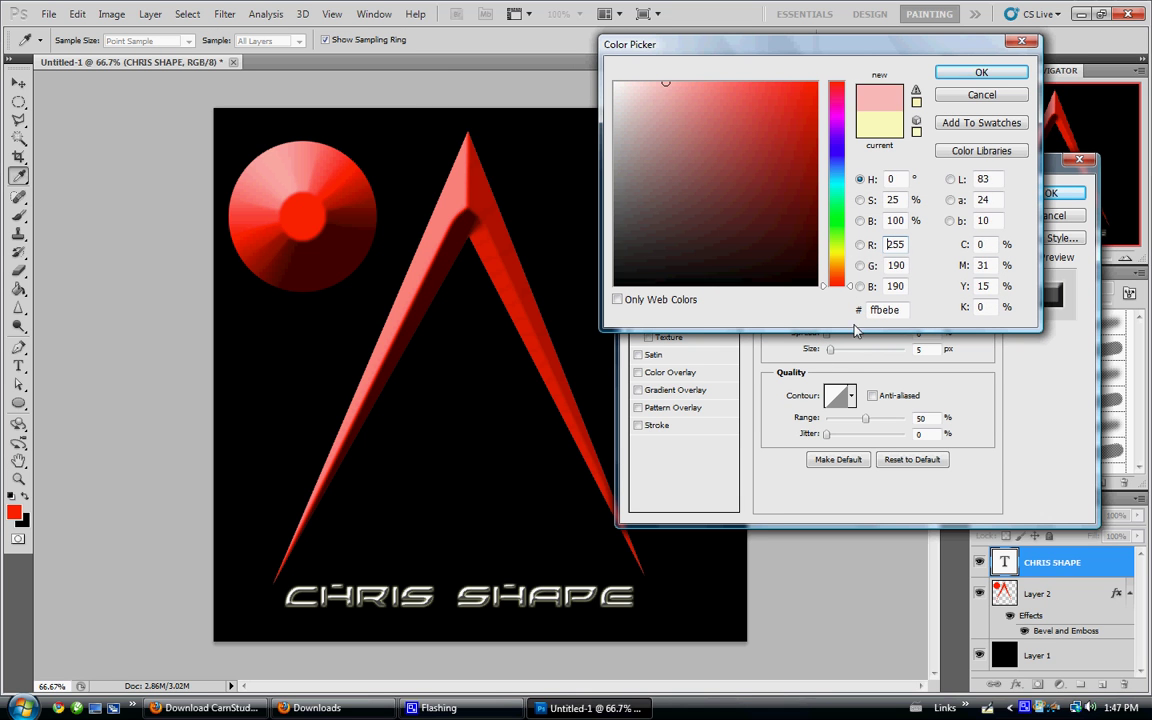
pyautogui.click(816, 82)
pyautogui.click(982, 72)
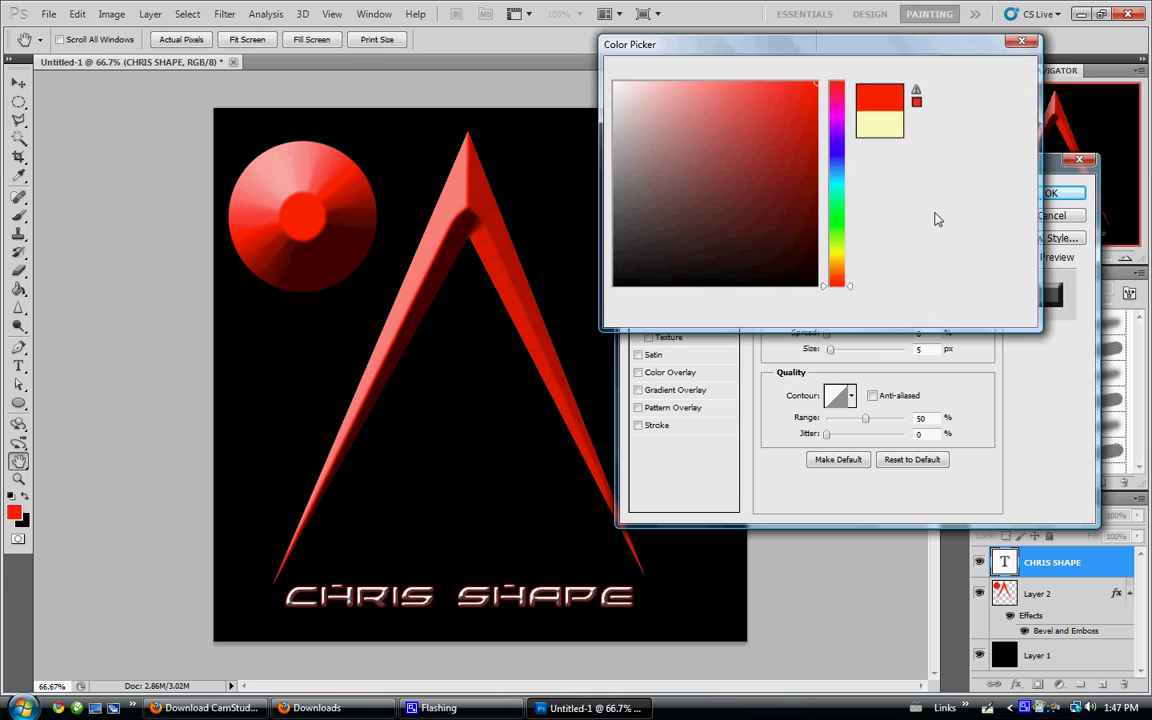
# Step: Set the text's Outer Glow size to 3 px and apply the layer style
pyautogui.moveTo(831, 352); pyautogui.dragTo(838, 355)
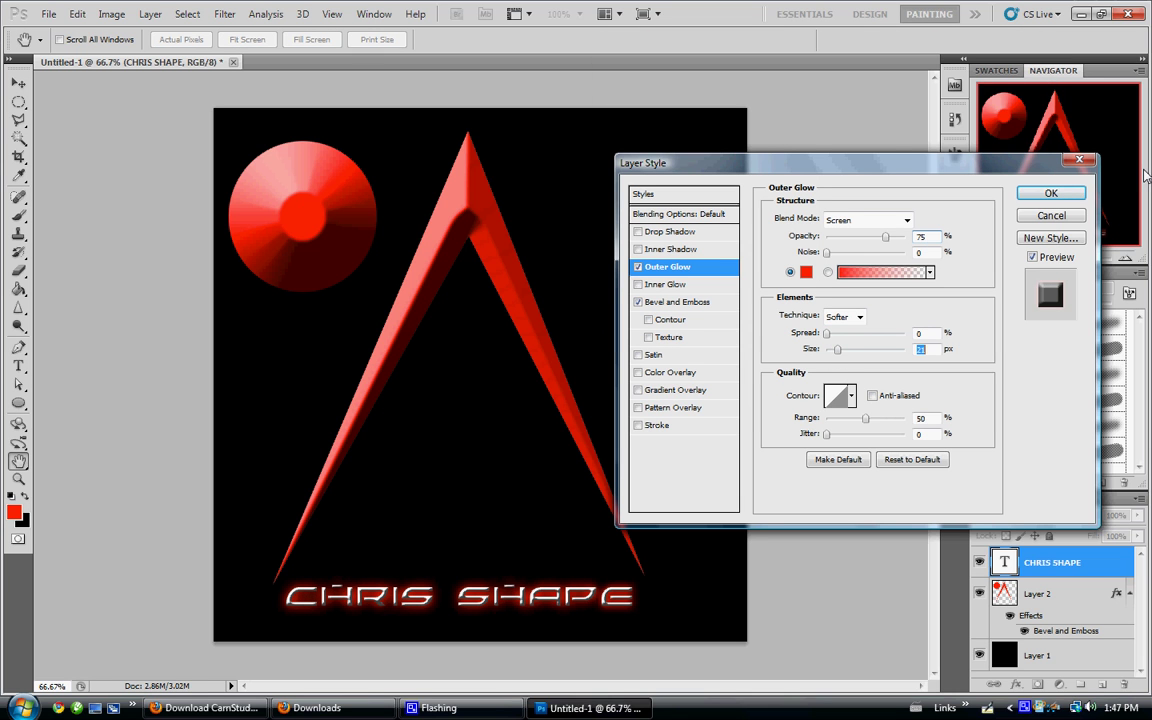
pyautogui.write('3')
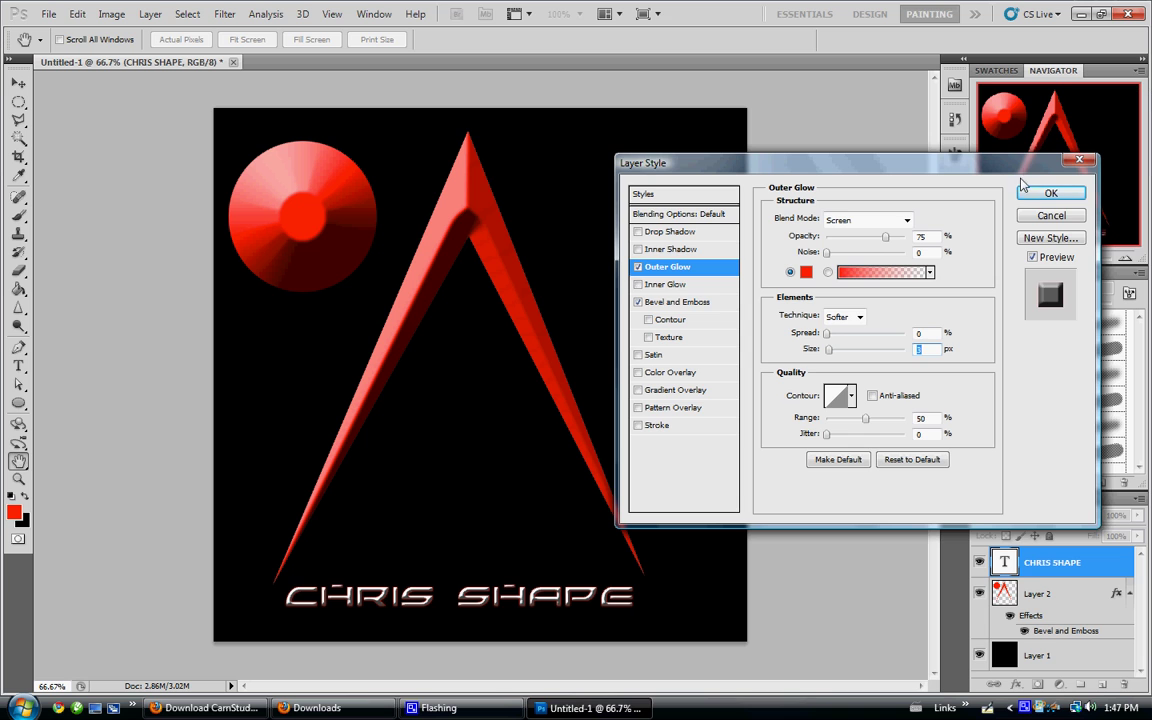
pyautogui.click(1050, 192)
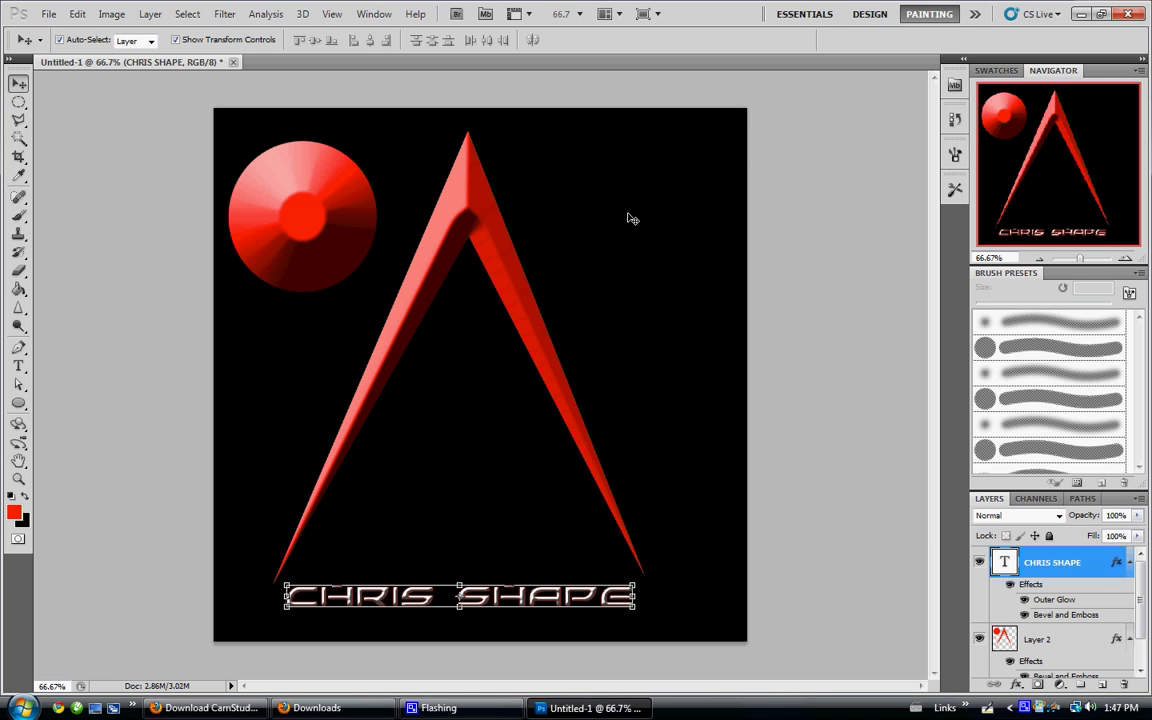